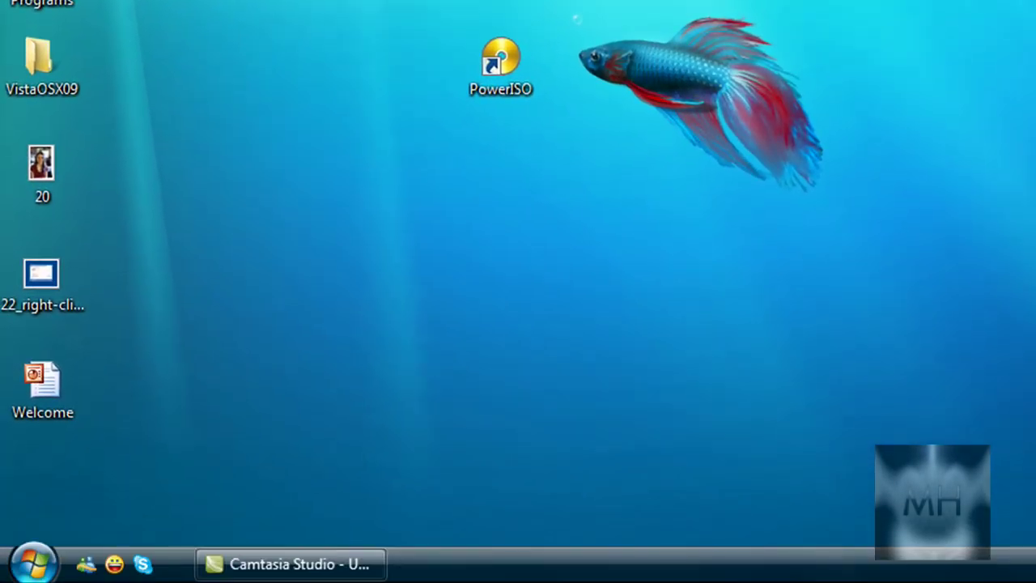
Launch Computer Management with Manage from the Start menu's Computer entry
key(super)
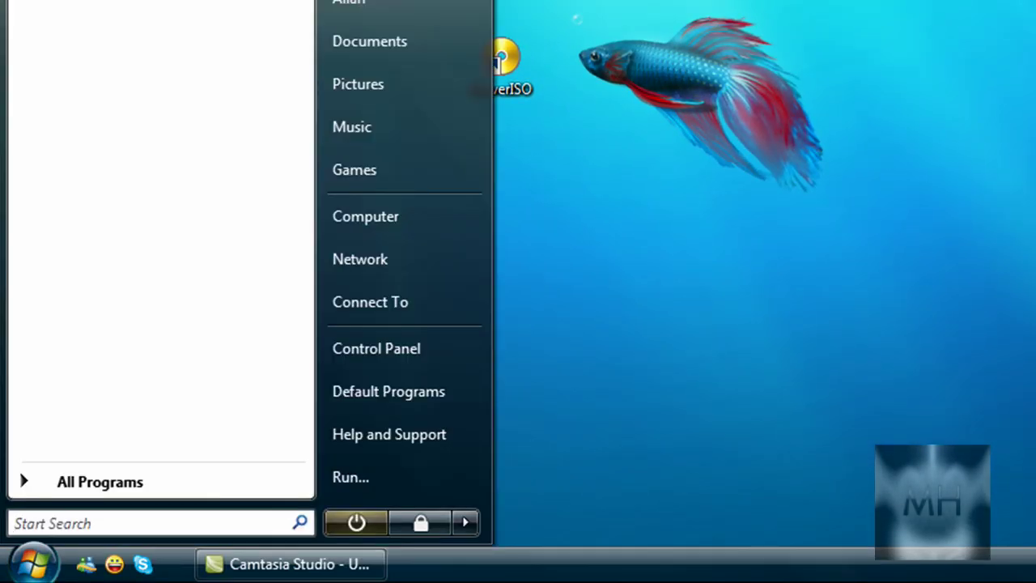
right_click(408, 212)
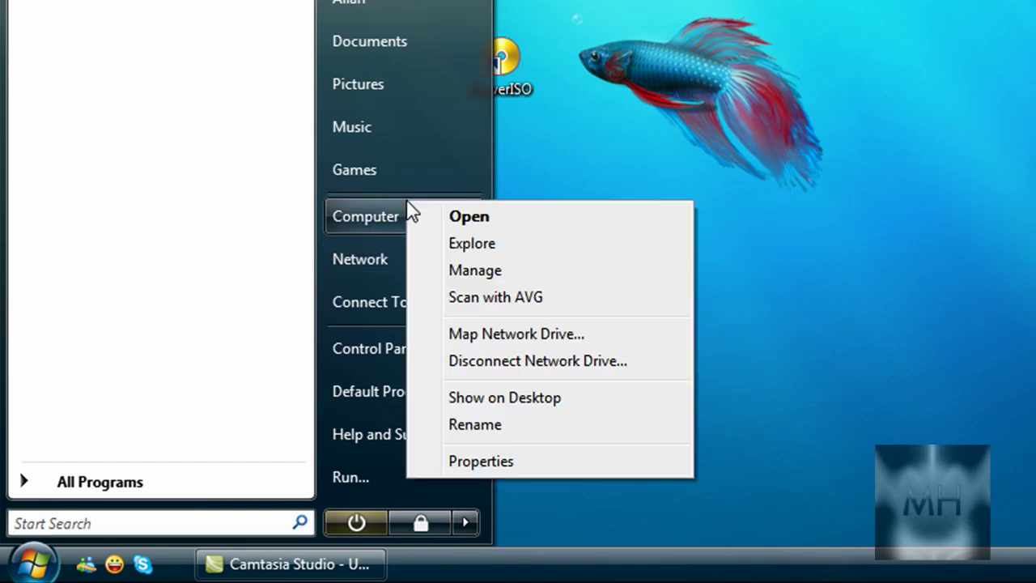
click(550, 270)
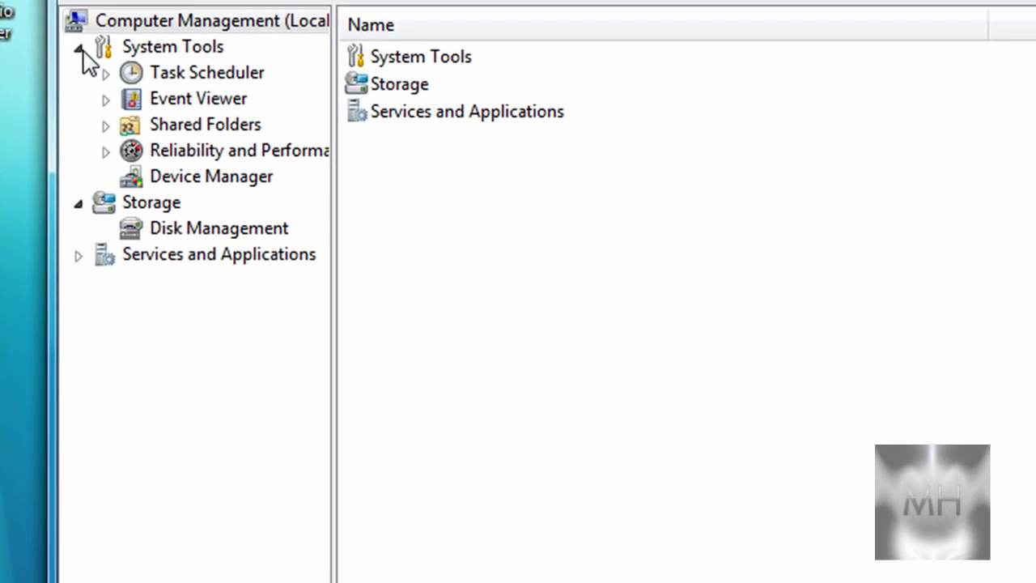
Show Disk Management under Storage and select the 87.04 GB Windows Vista (C:) partition
click(75, 47)
click(76, 47)
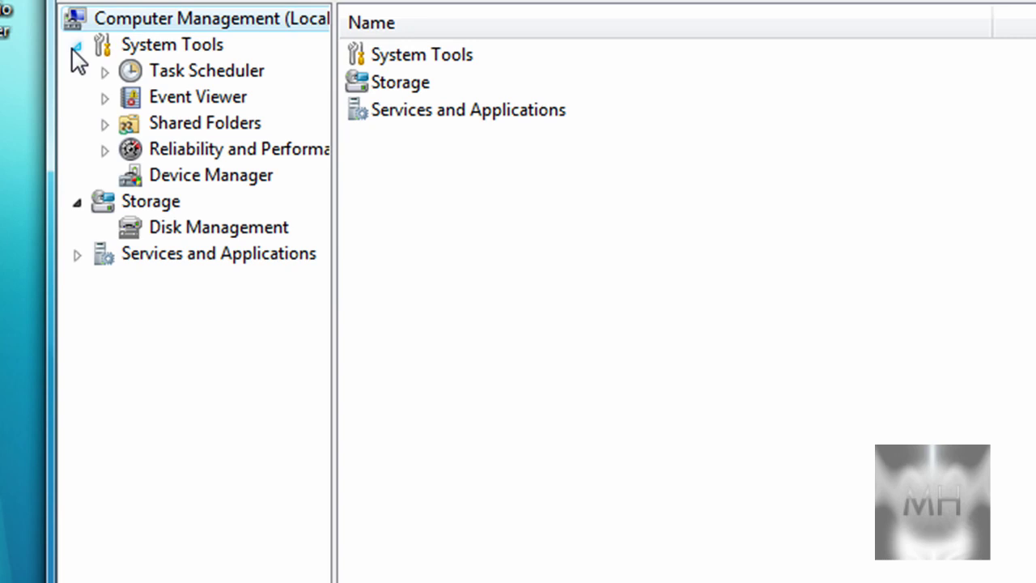
click(78, 203)
click(78, 203)
click(267, 230)
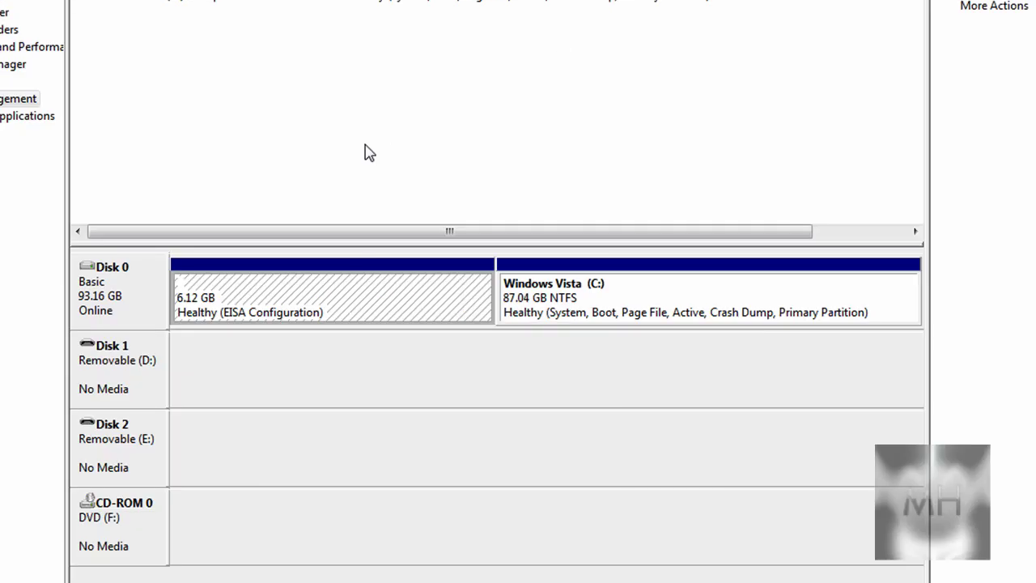
click(710, 308)
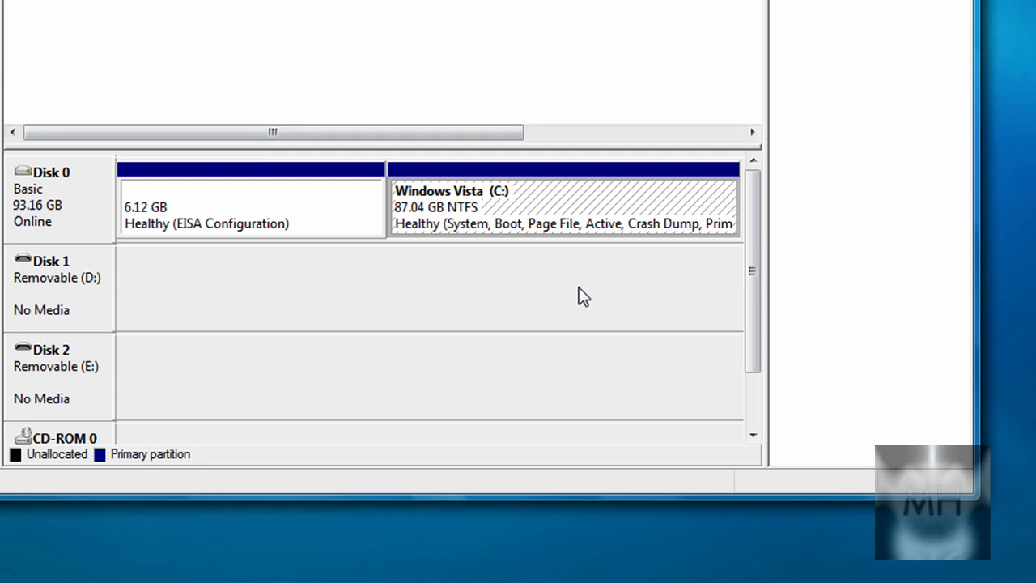
Open Shrink Volume for C: and enter 1000 MB, giving 88125 MB after shrink
right_click(502, 196)
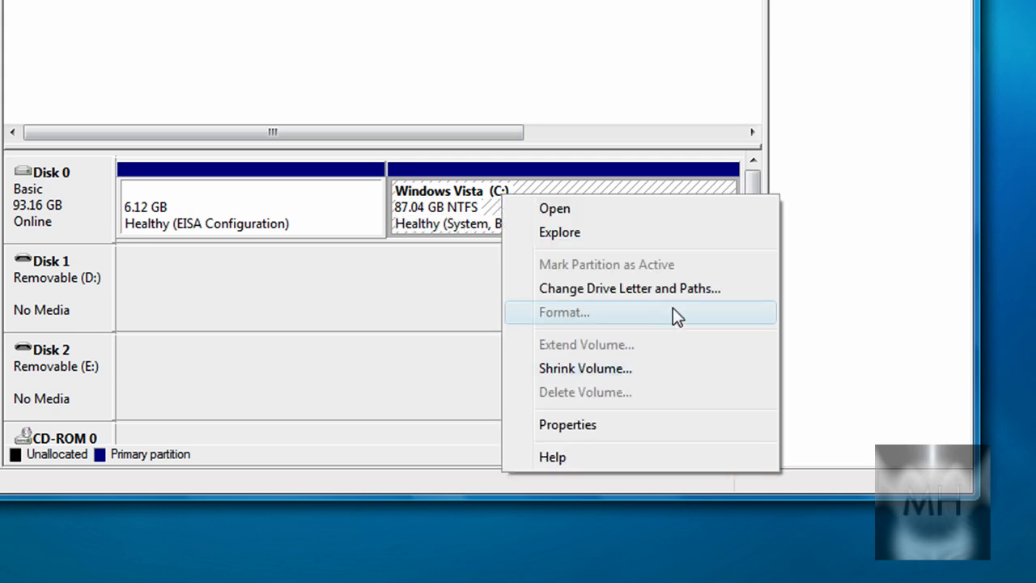
click(657, 365)
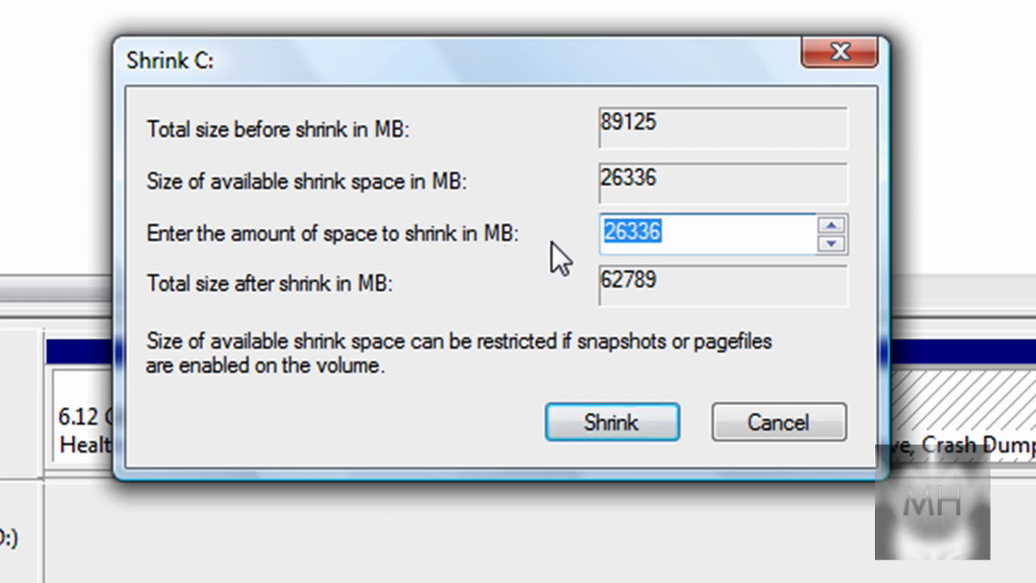
click(714, 232)
double_click(715, 231)
text(1000)
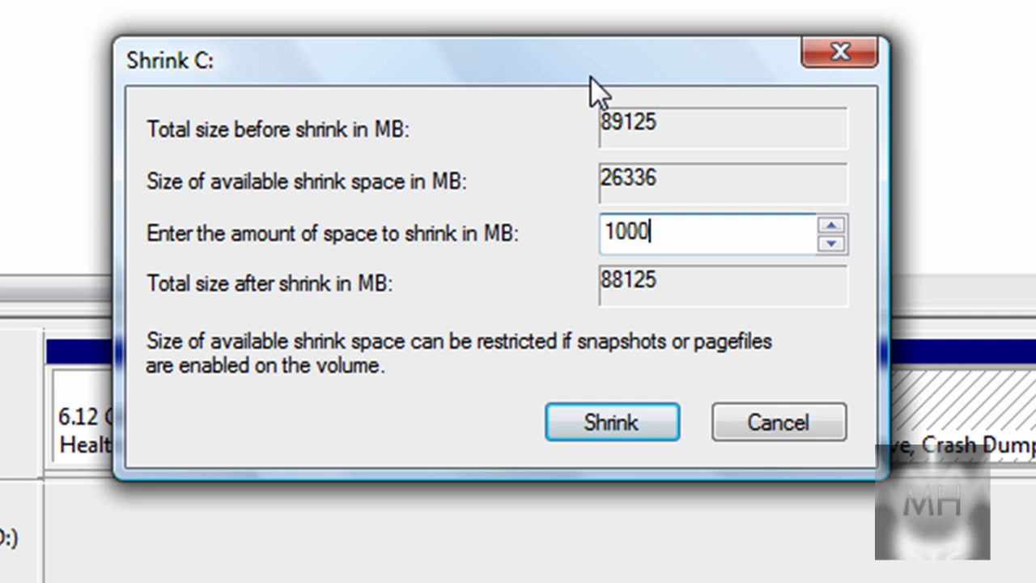
key(BackSpace)
key(BackSpace)
key(BackSpace)
key(BackSpace)
text(1)
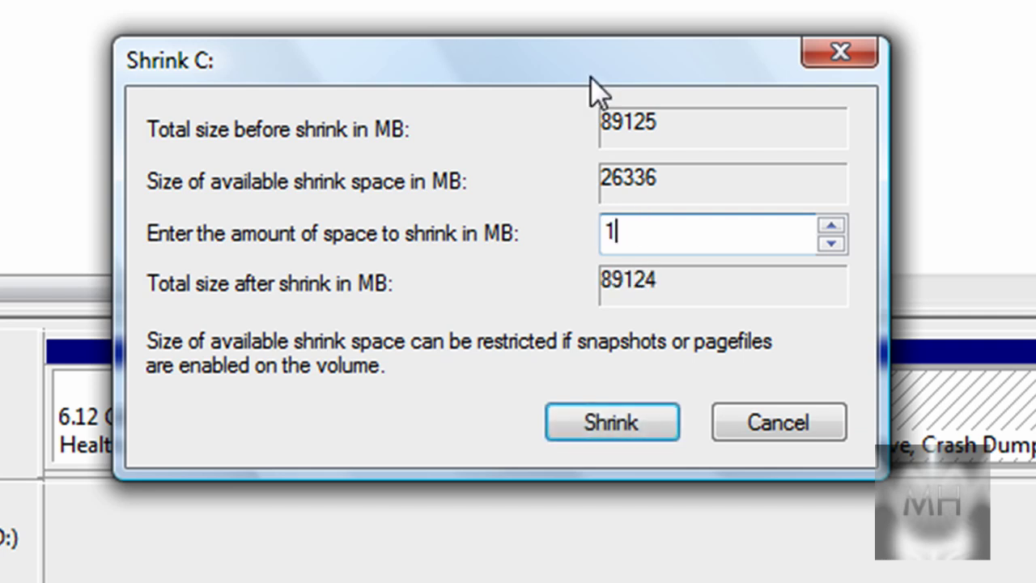
text(0000)
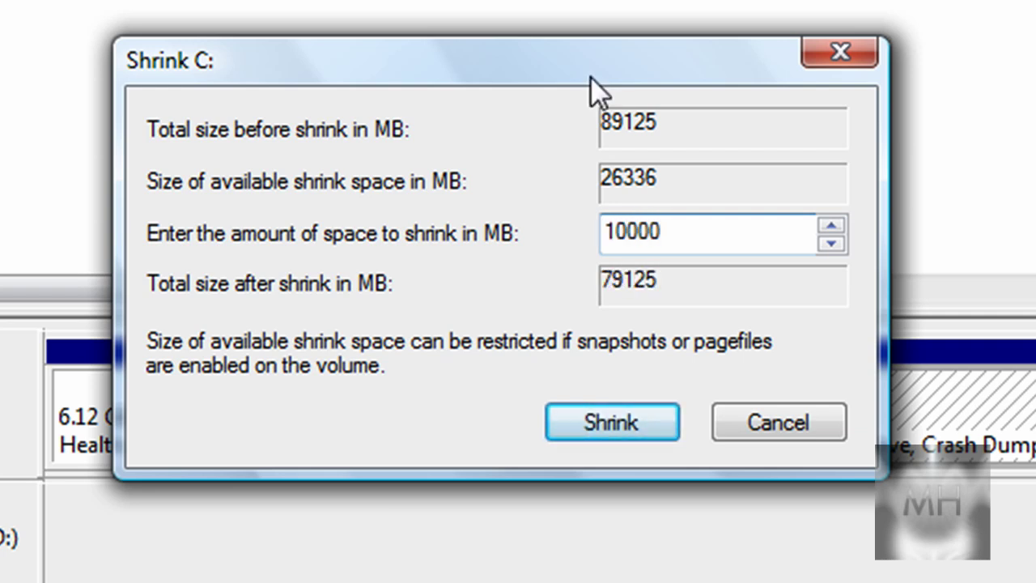
key(BackSpace)
drag(648, 66, 551, 0)
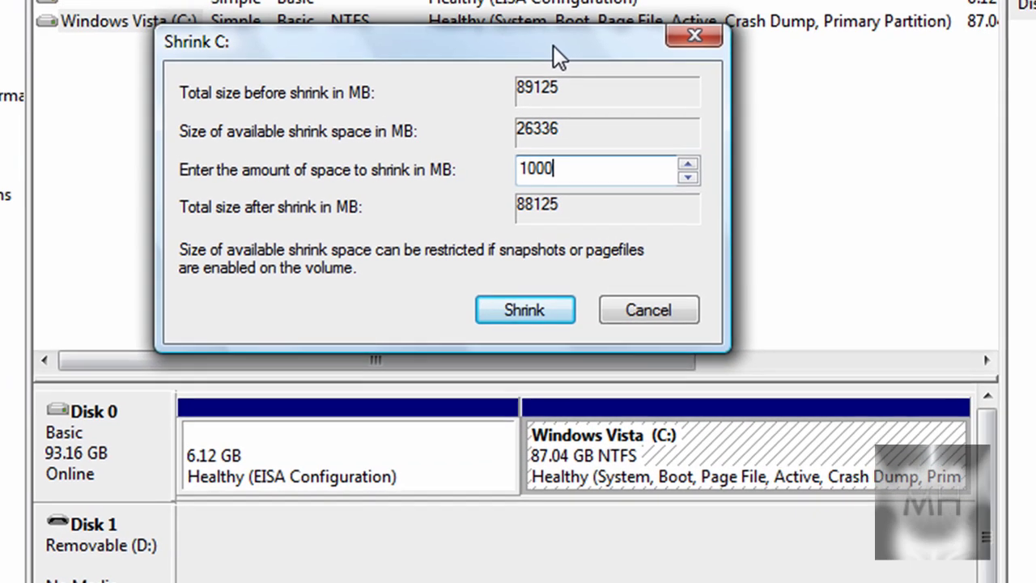
drag(552, 47, 533, 38)
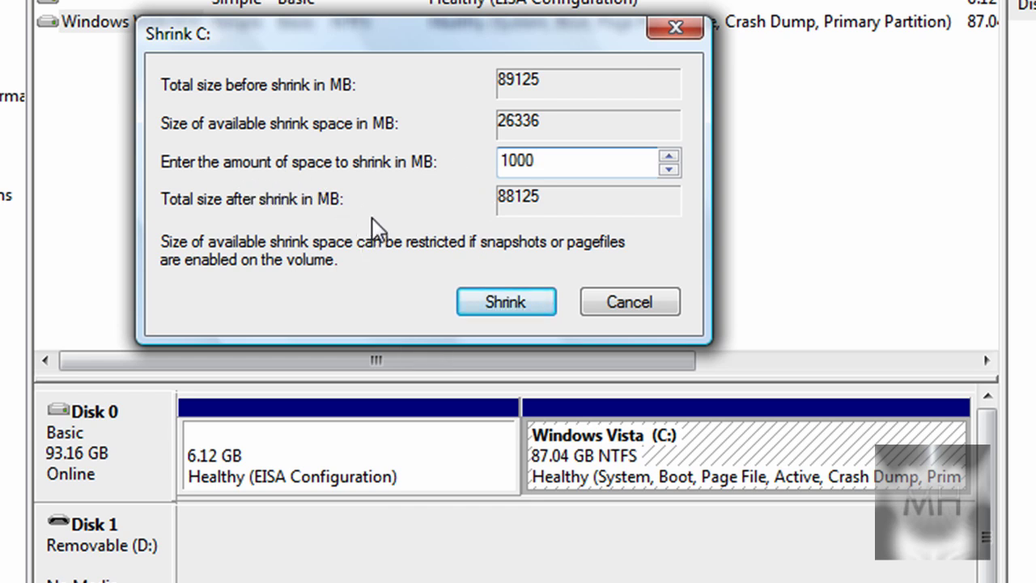
Apply the shrink, leaving C: at 86.06 GB beside 1000 MB unallocated
click(506, 303)
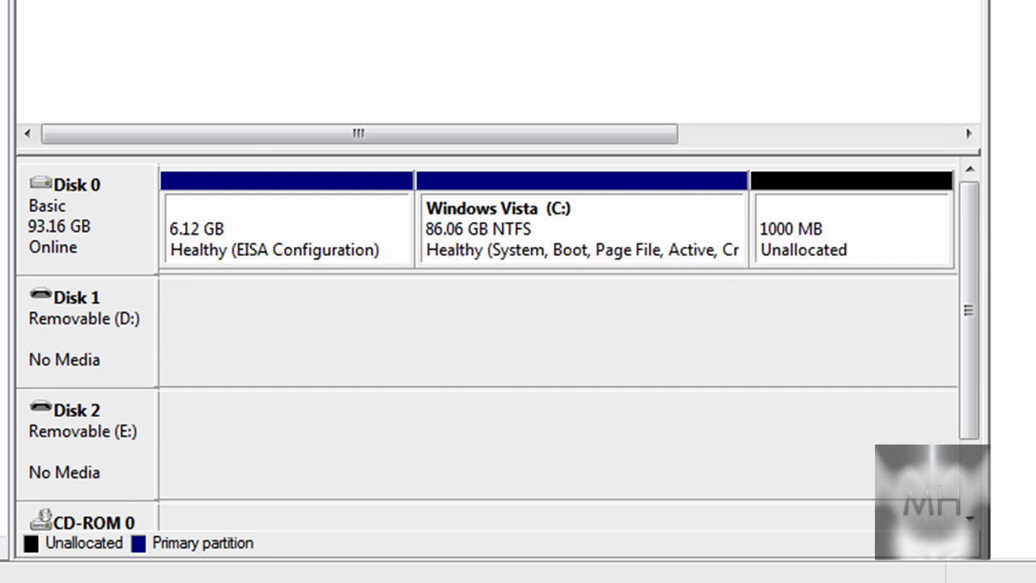
key(super)
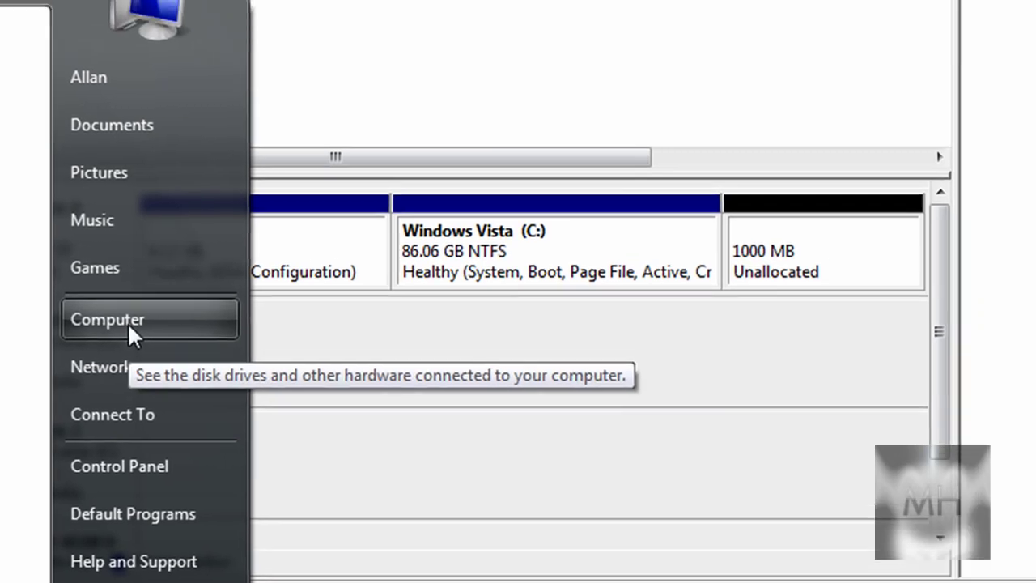
click(148, 300)
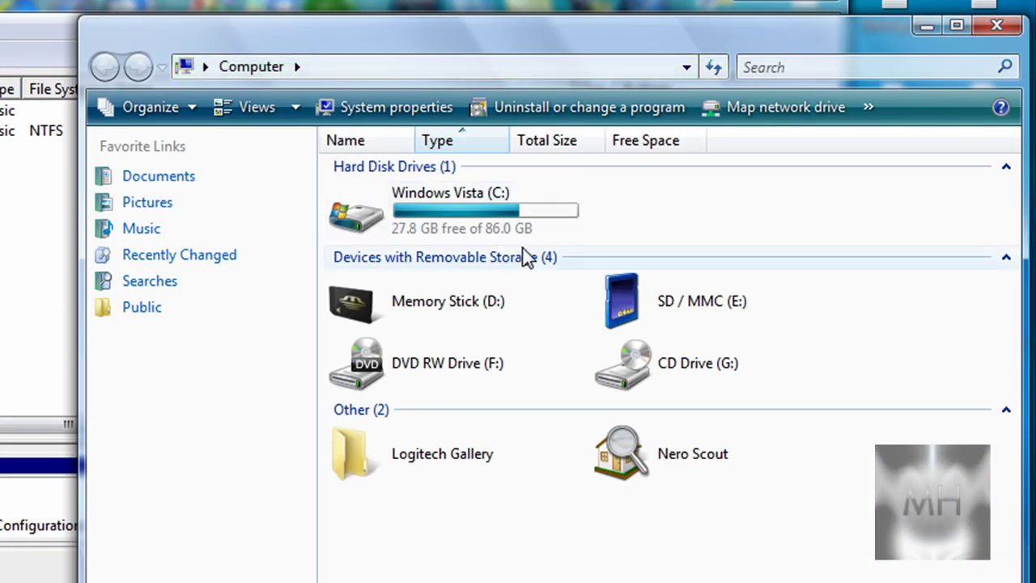
drag(548, 35, 235, 4)
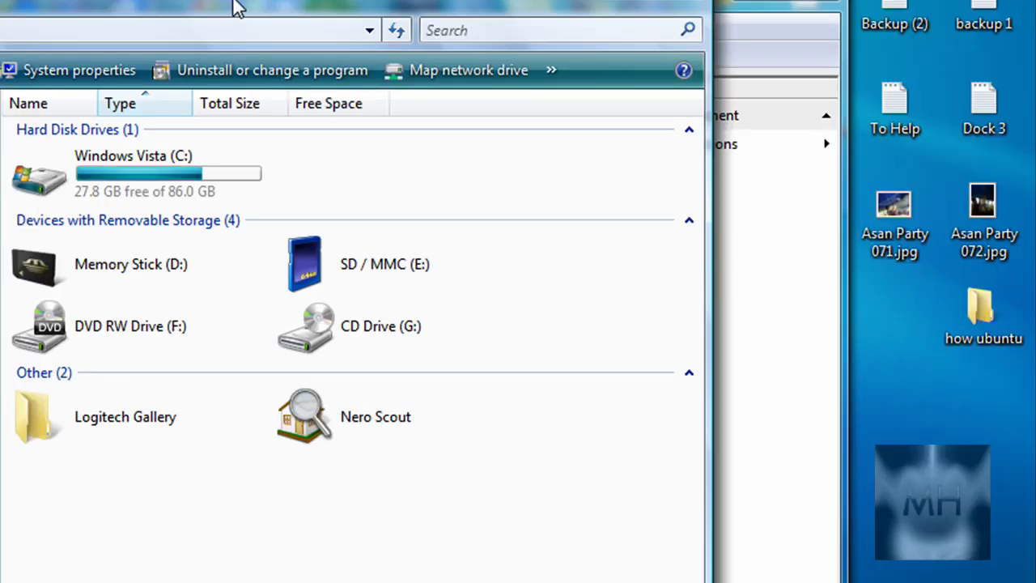
click(677, 8)
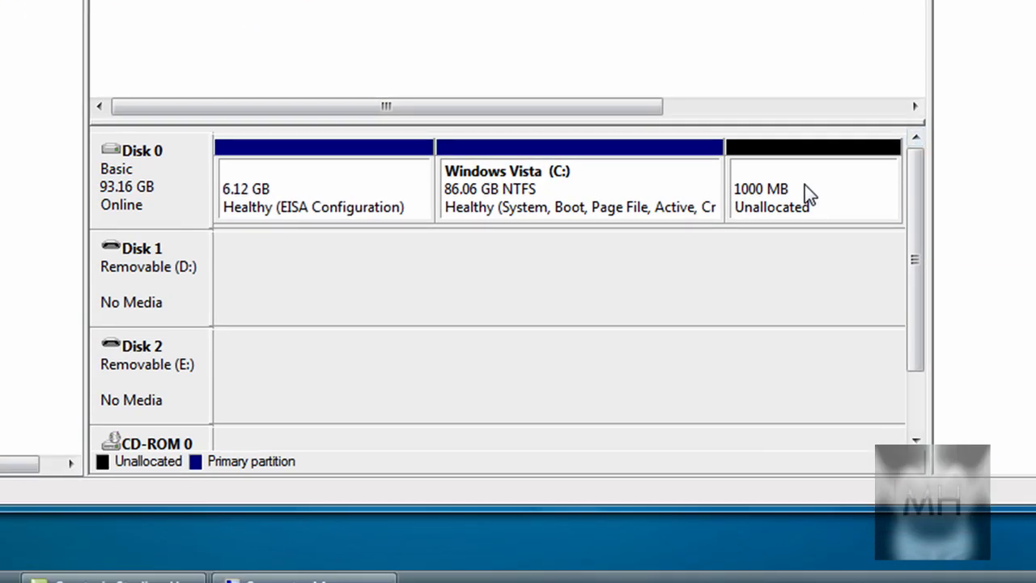
click(688, 306)
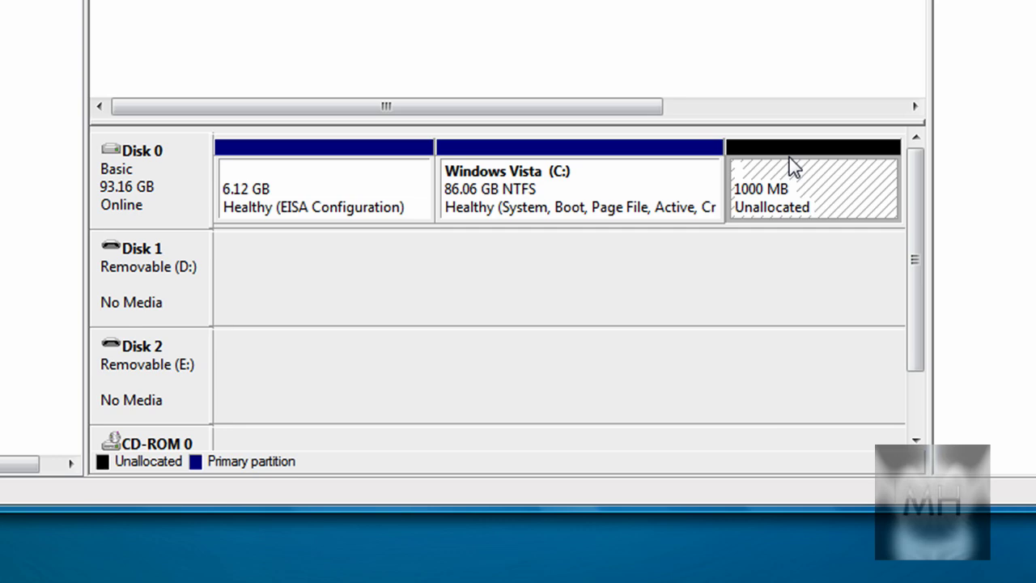
Start a New Simple Volume in the unallocated space, keeping the 999 MB size
right_click(792, 226)
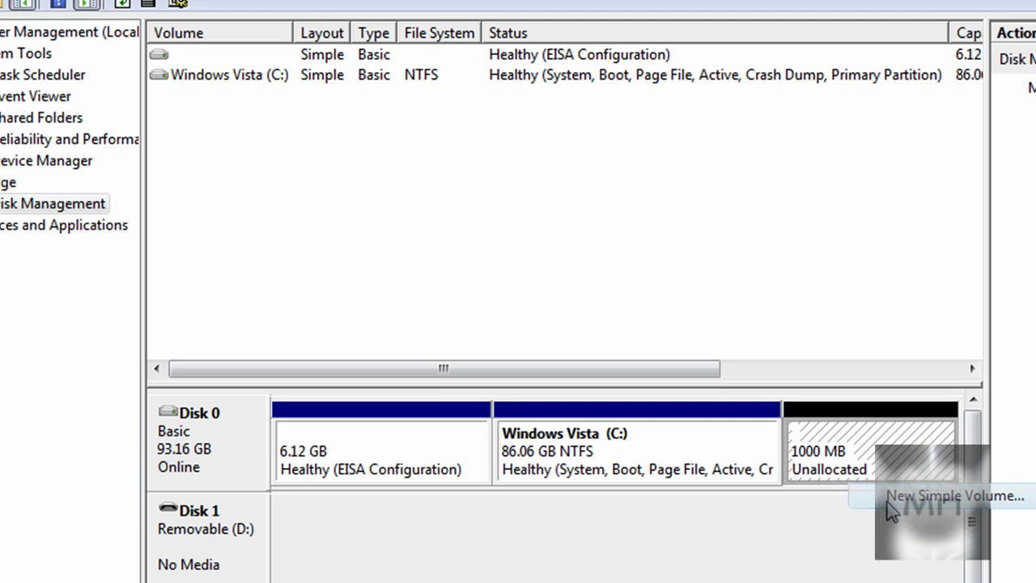
click(502, 240)
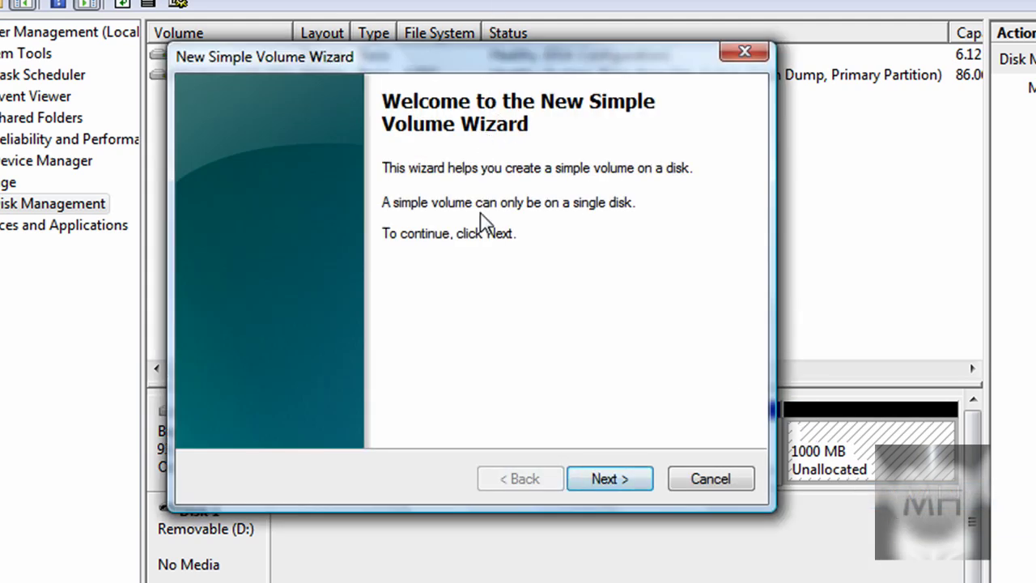
click(613, 484)
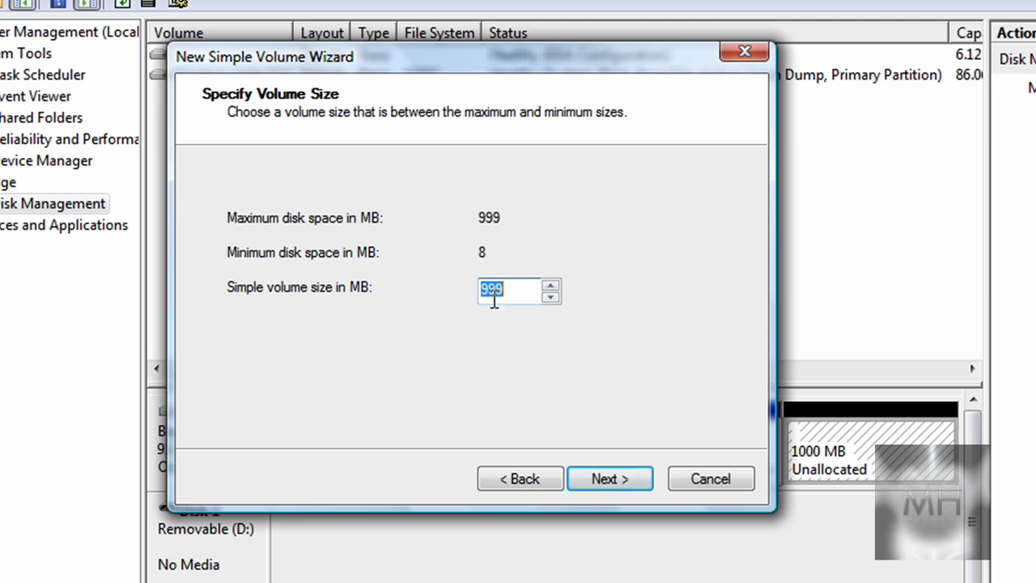
click(620, 472)
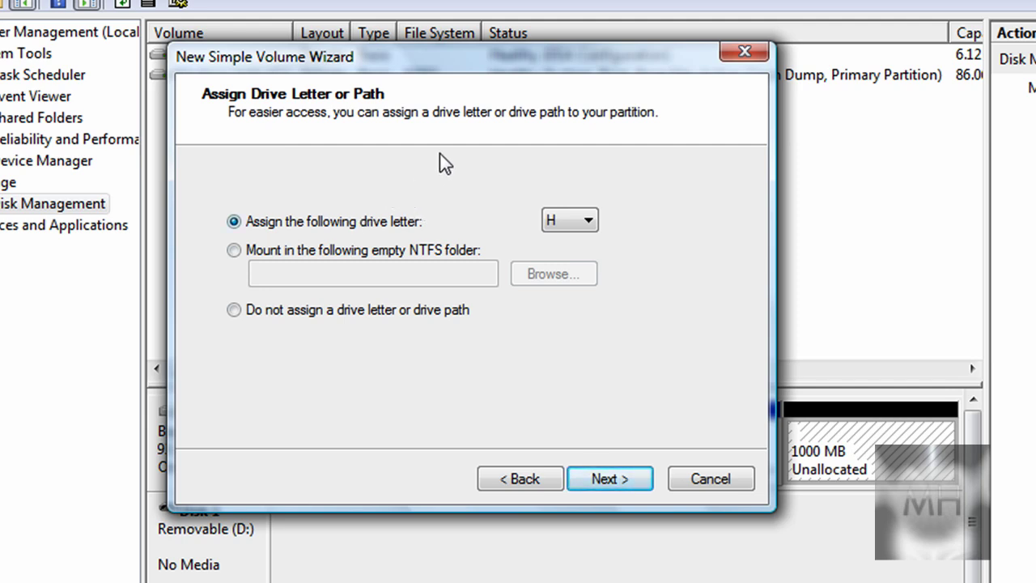
drag(511, 72, 296, 0)
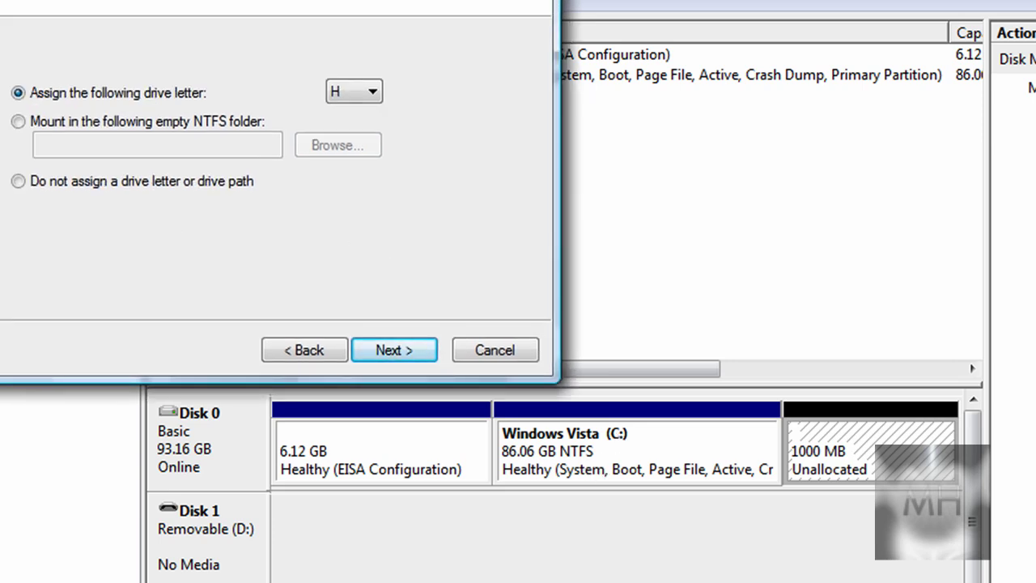
Check used drive letters in Computer, then assign letter O instead of H
key(super)
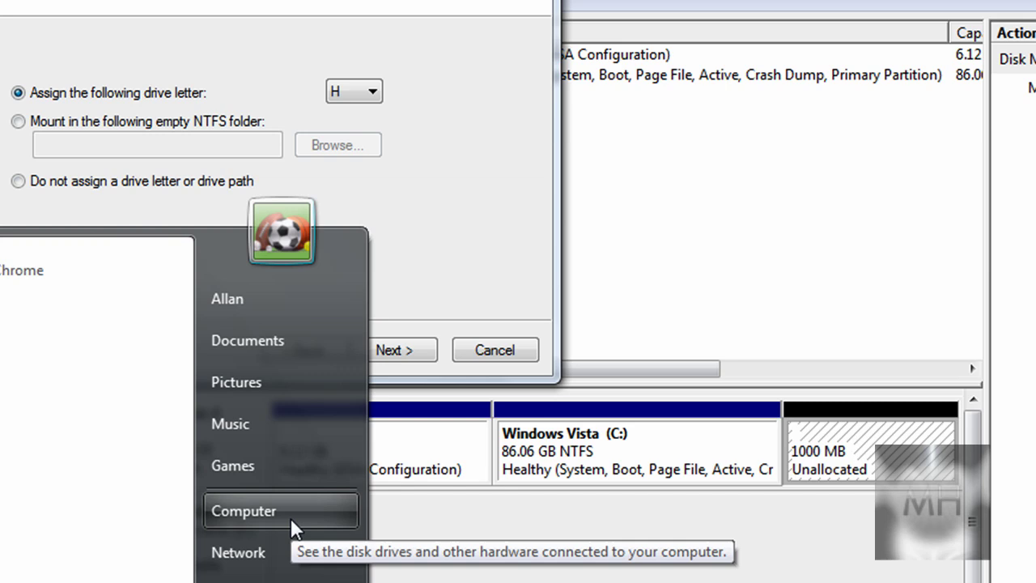
click(291, 518)
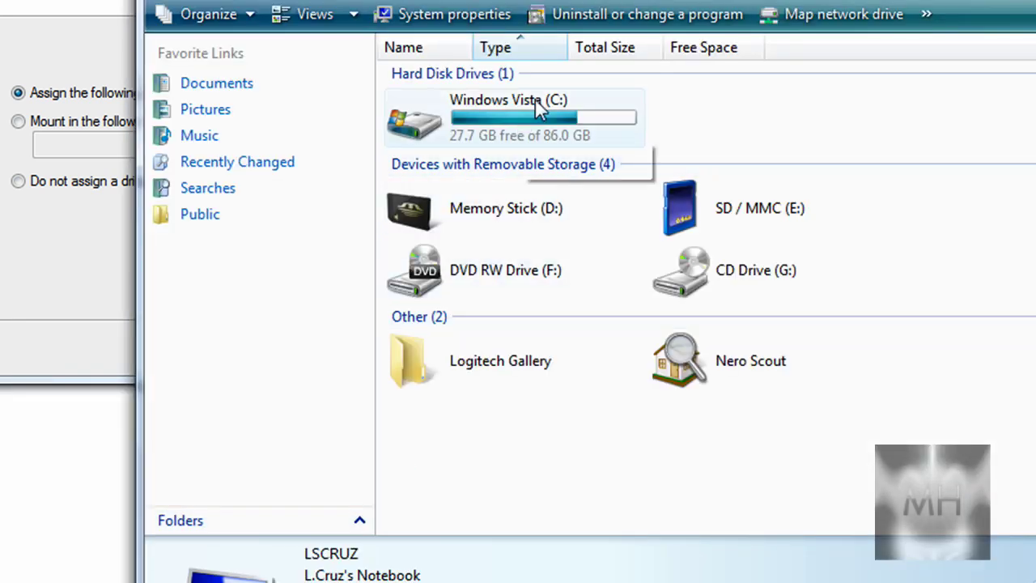
click(16, 270)
click(366, 94)
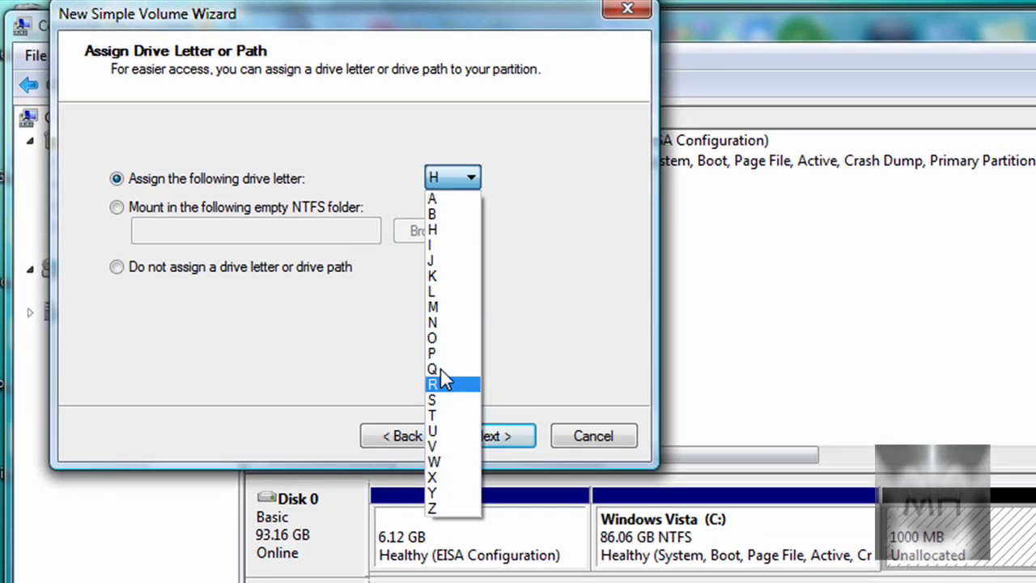
click(453, 338)
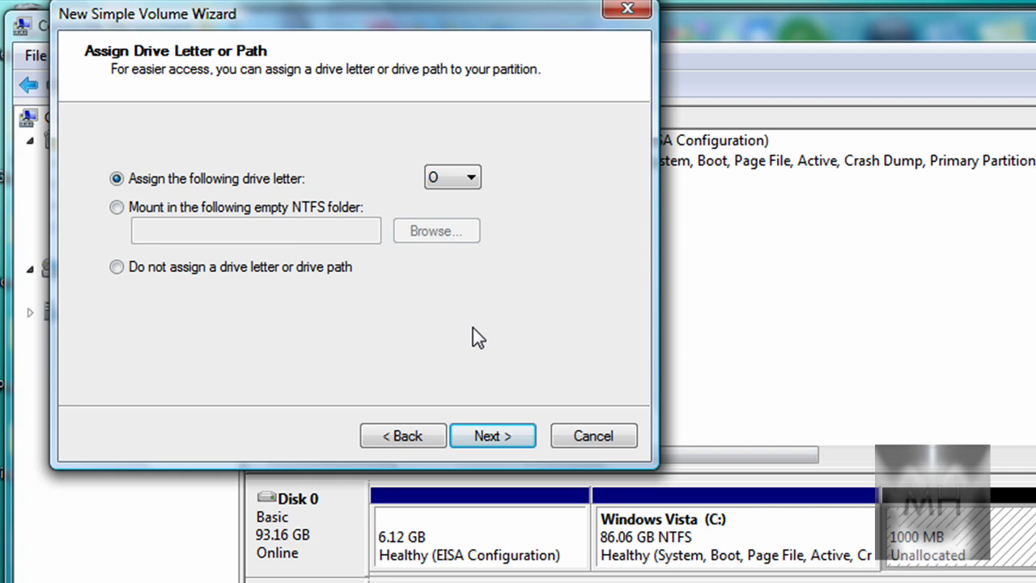
Keep NTFS with default allocation size and label the volume 'For the video'
click(465, 437)
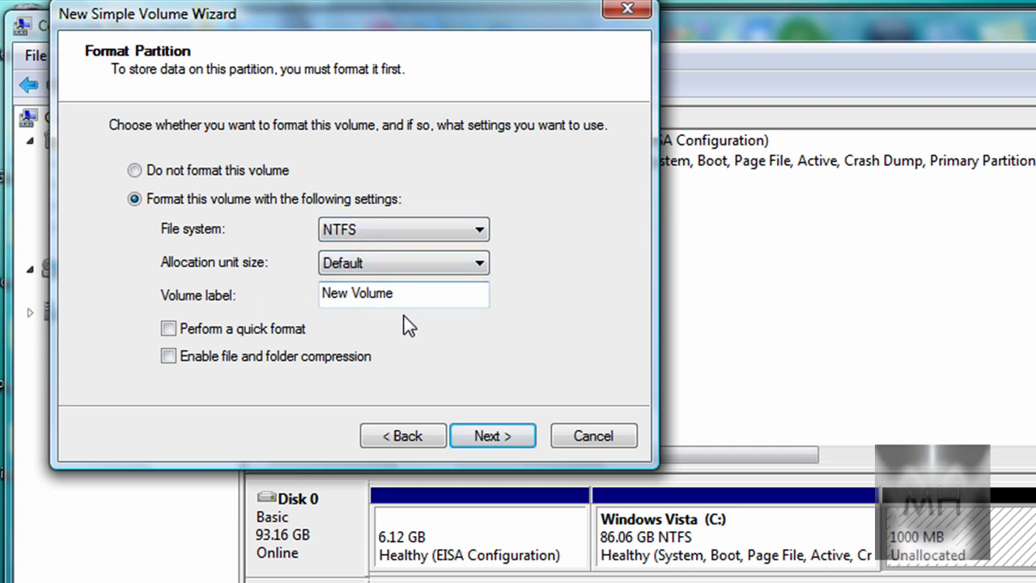
drag(404, 300, 218, 310)
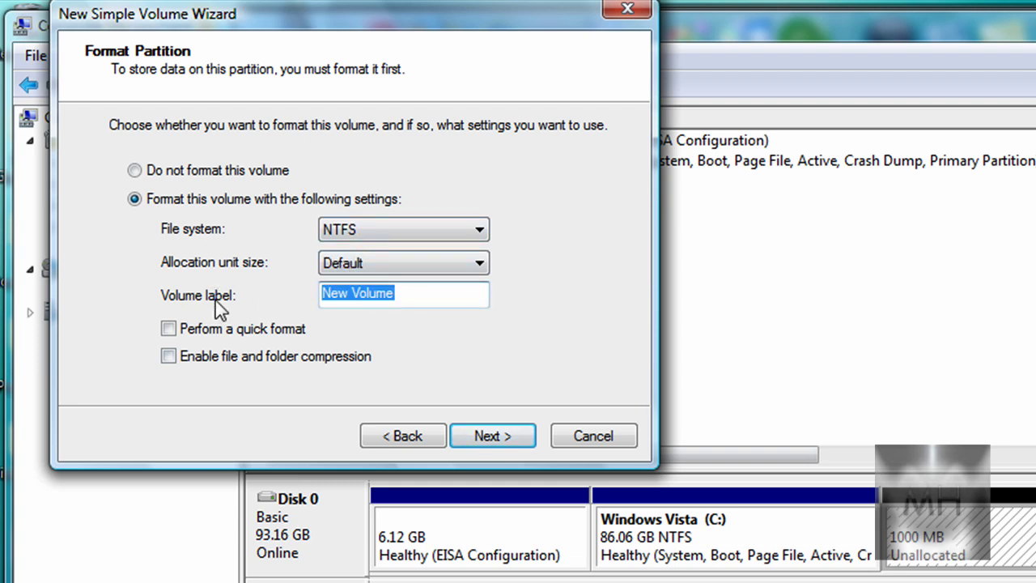
text(BAcku)
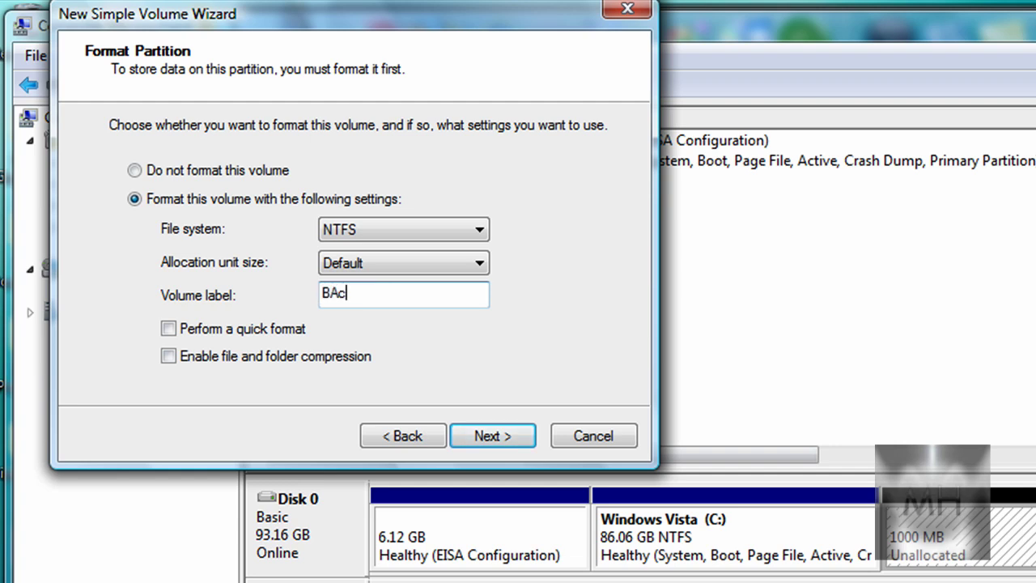
key(BackSpace)
key(BackSpace)
key(BackSpace)
key(BackSpace)
text(ackup)
key(BackSpace)
key(BackSpace)
key(BackSpace)
key(BackSpace)
key(BackSpace)
key(BackSpace)
text(Windows XP)
key(BackSpace)
key(BackSpace)
key(BackSpace)
key(BackSpace)
key(BackSpace)
key(BackSpace)
key(BackSpace)
key(BackSpace)
key(BackSpace)
key(BackSpace)
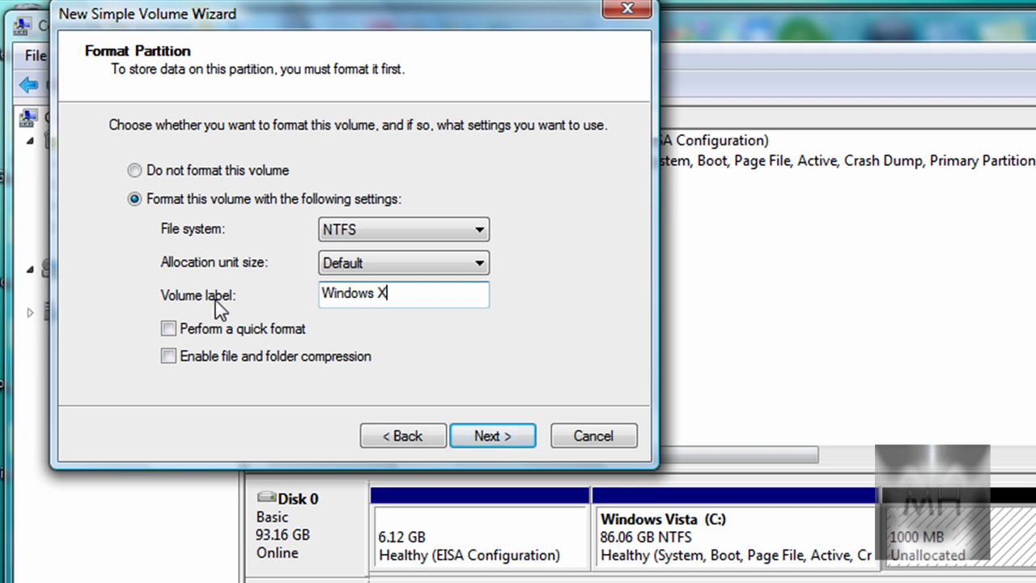
text(Linux)
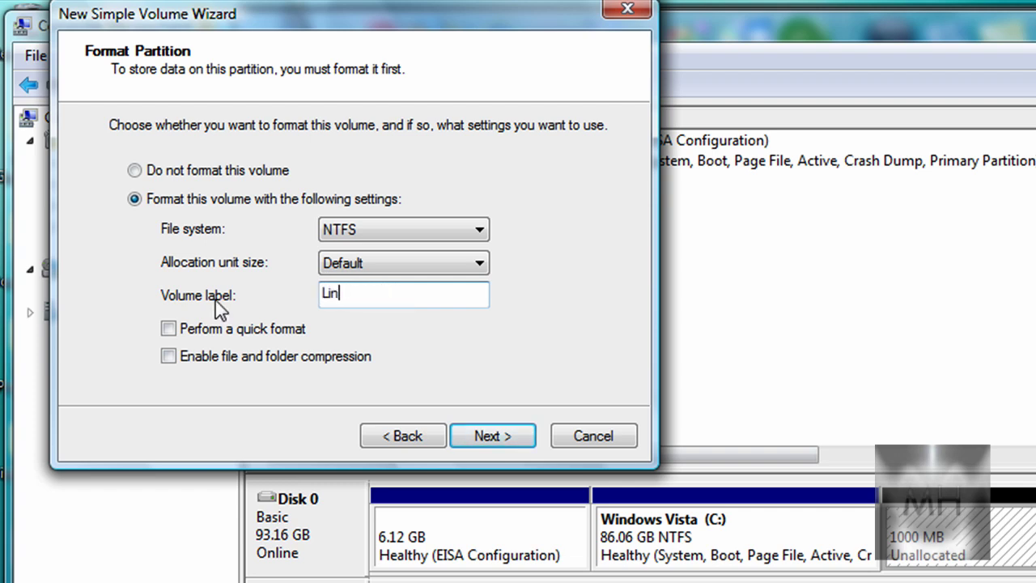
key(BackSpace)
key(BackSpace)
key(BackSpace)
key(BackSpace)
key(BackSpace)
text(Backup)
key(shift+Home)
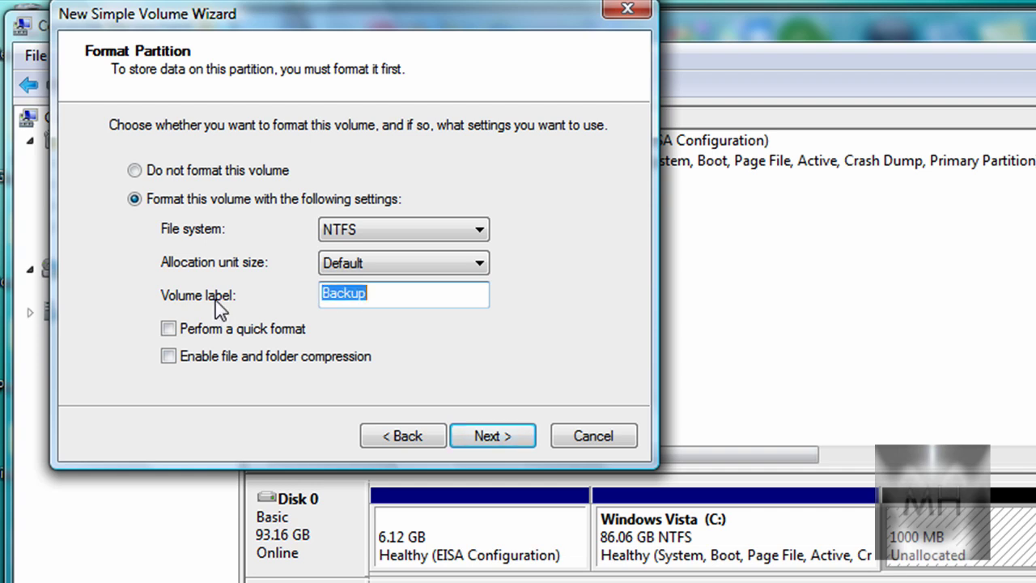
text(For the video)
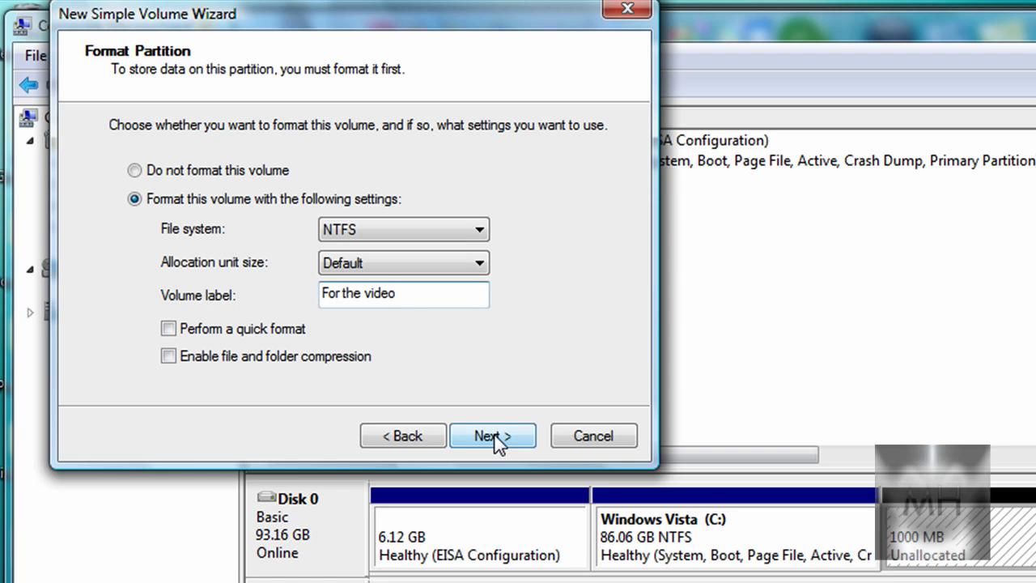
Finish the wizard so the 999 MB primary partition is created and starts formatting
click(495, 437)
click(492, 437)
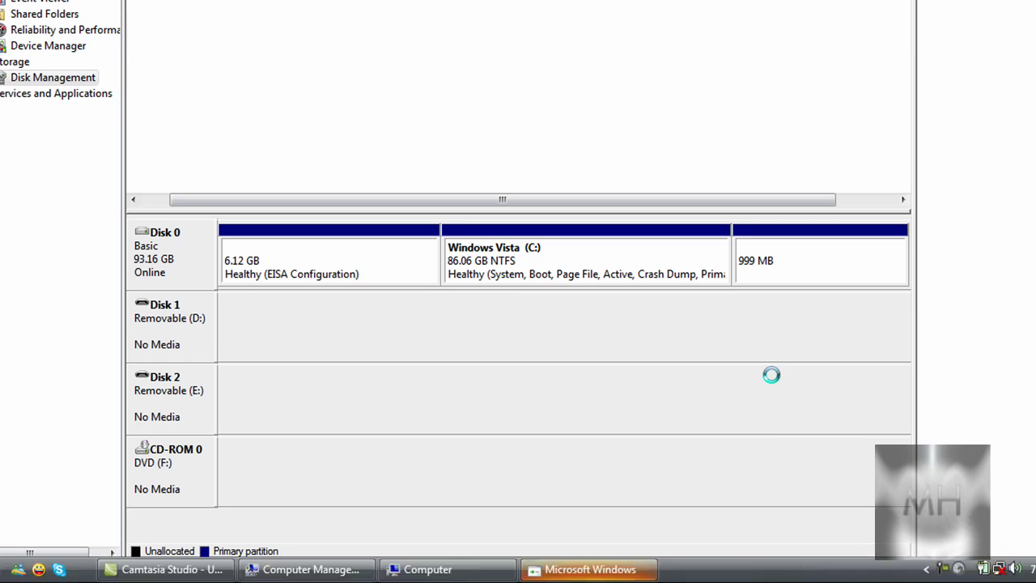
Dismiss the extra prompt to format drive H: and bring up the Computer drive list
click(592, 571)
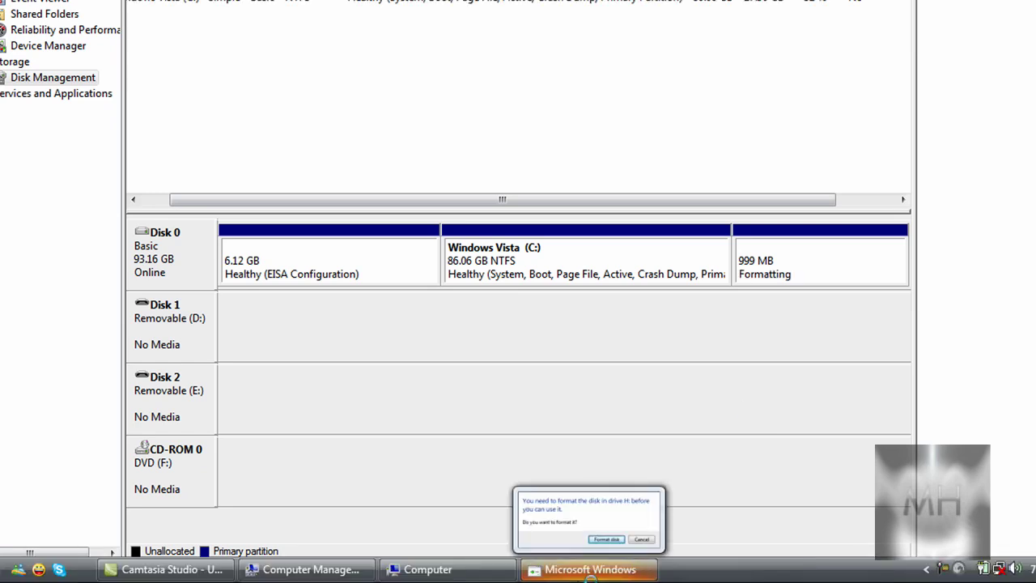
click(577, 578)
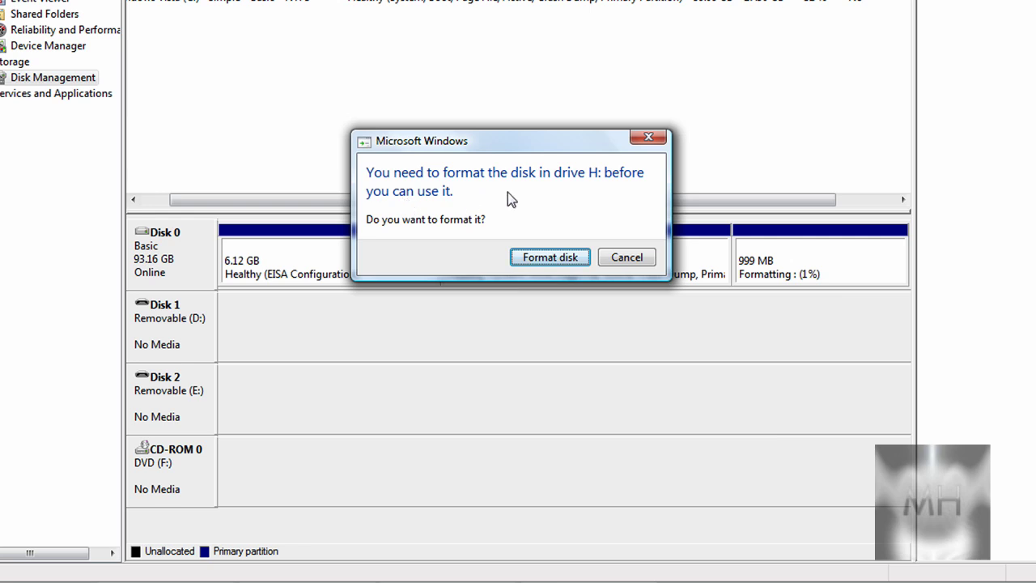
click(526, 263)
click(545, 260)
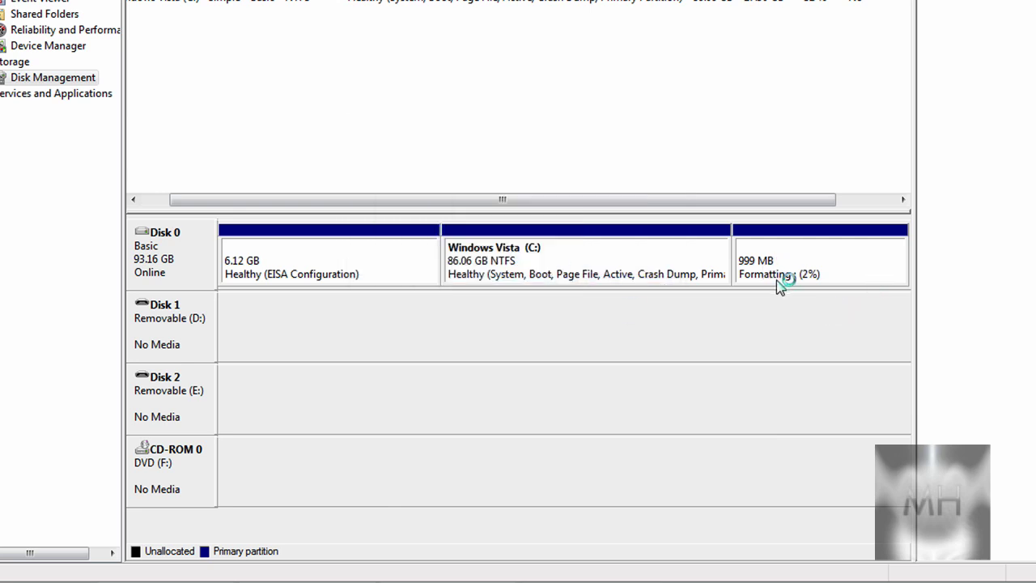
click(484, 574)
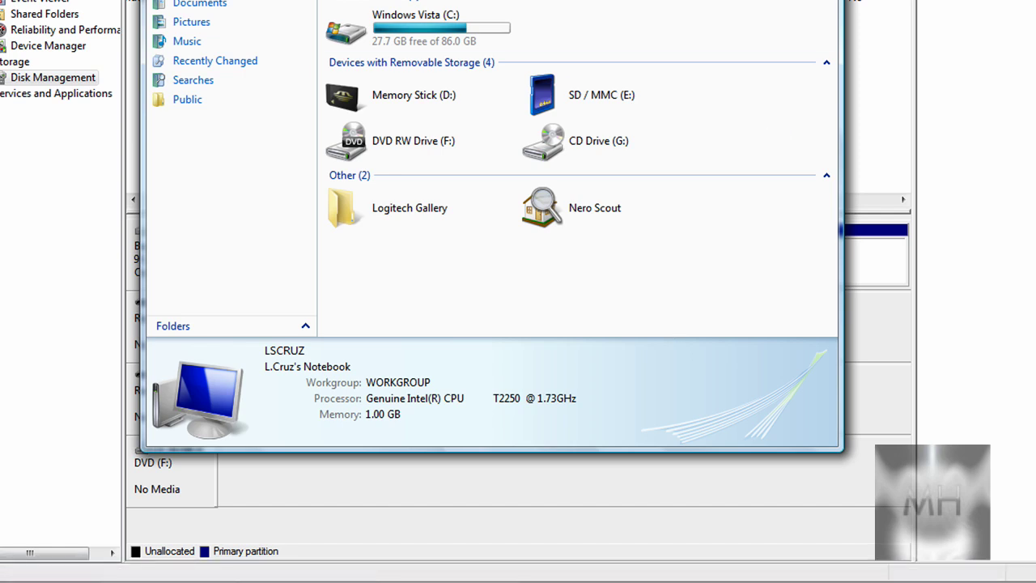
Close Computer and let 'For the video (O:)' finish formatting as healthy 999 MB NTFS
key(alt+F4)
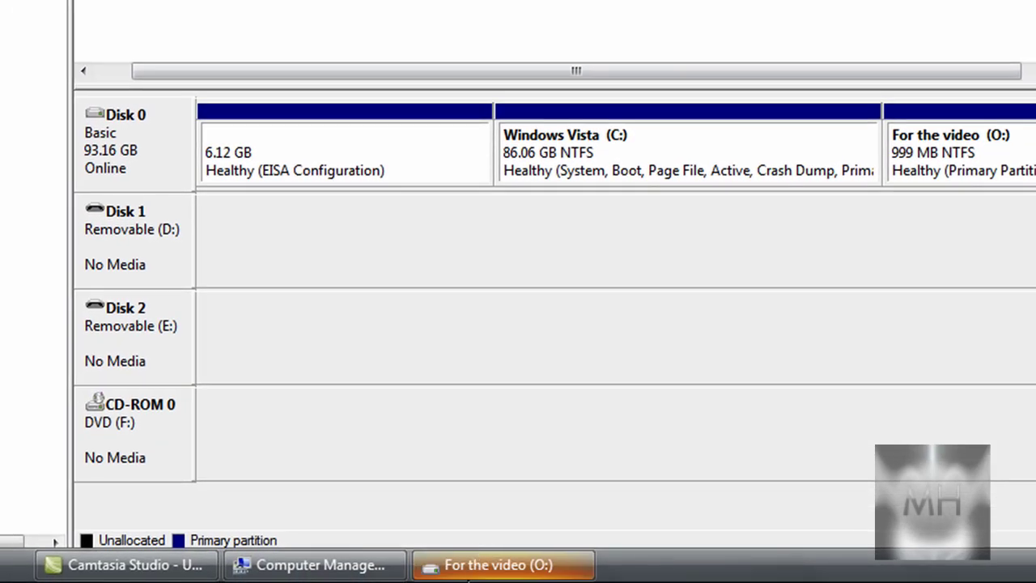
Bring the For the video (O:) window forward and go up to the Computer drive list
mouse_move(459, 571)
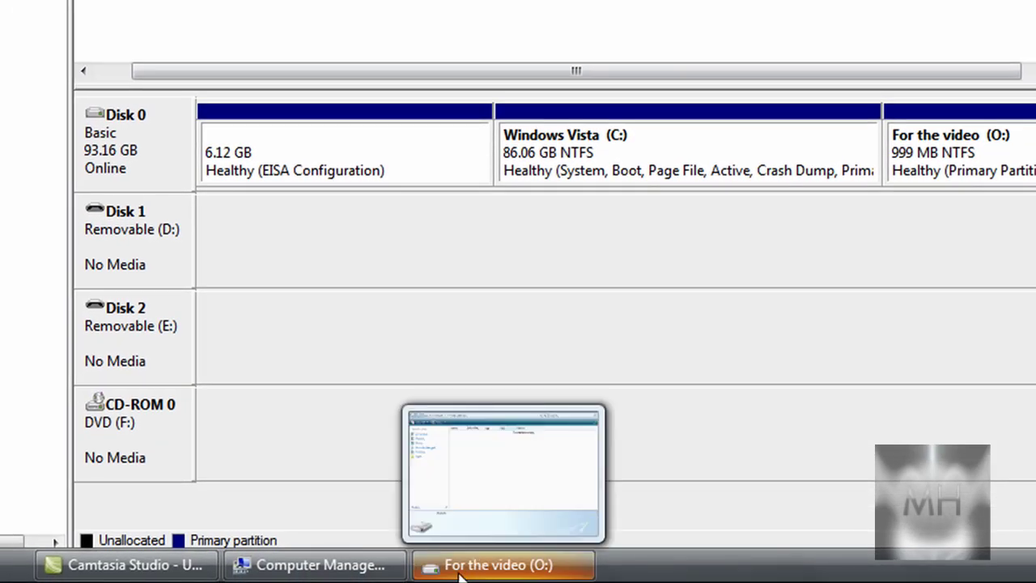
click(491, 566)
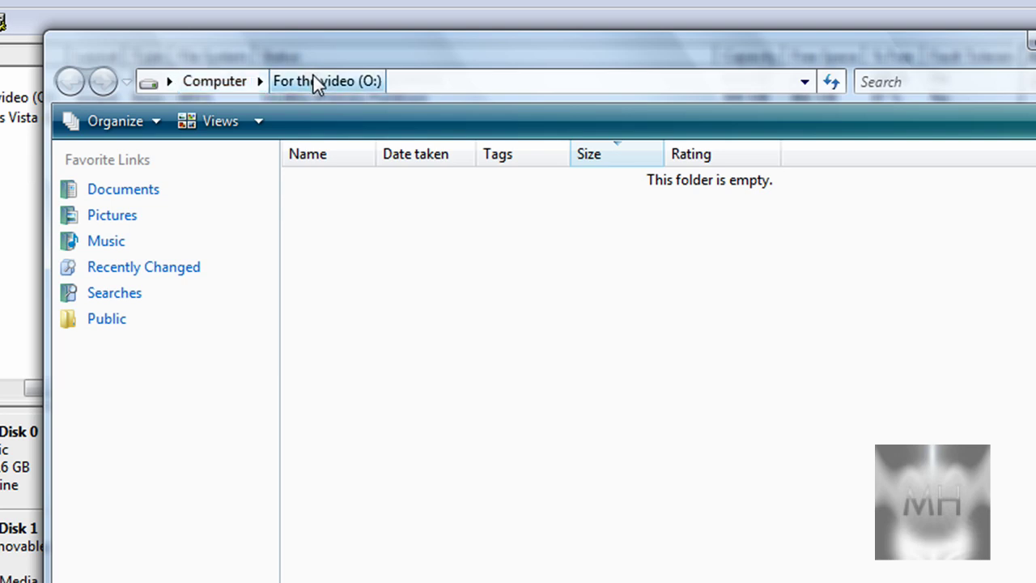
click(406, 81)
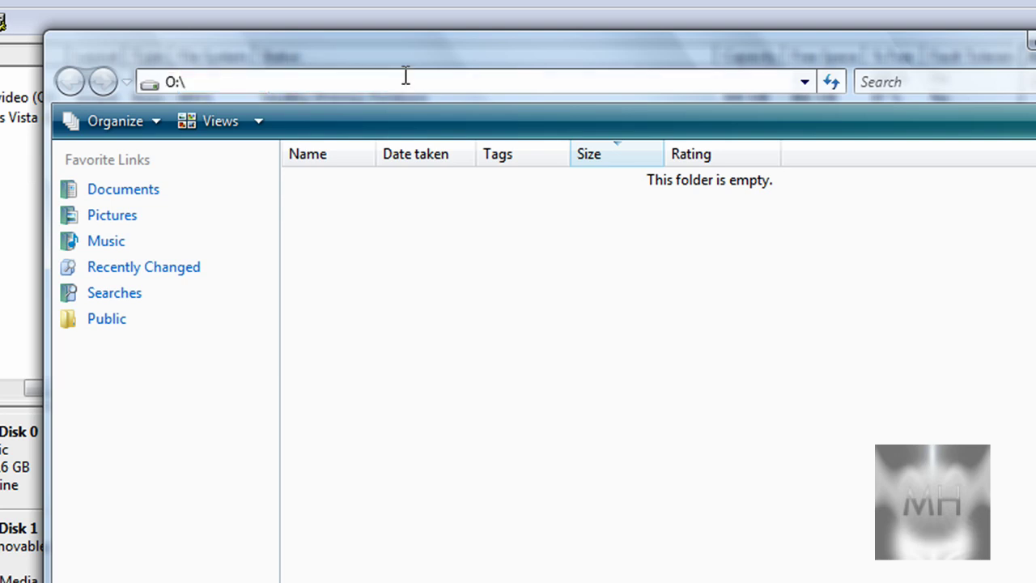
click(417, 204)
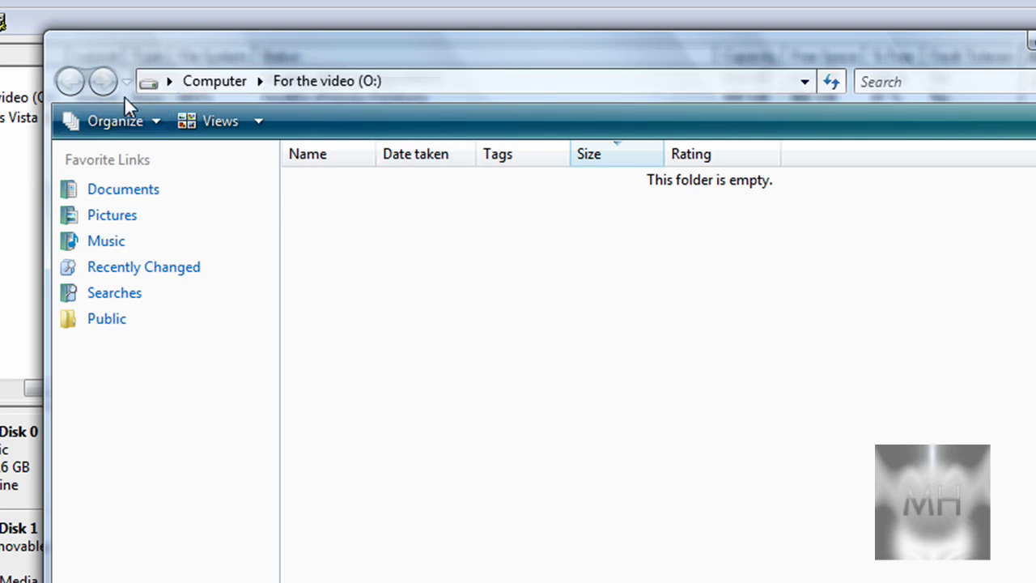
click(229, 80)
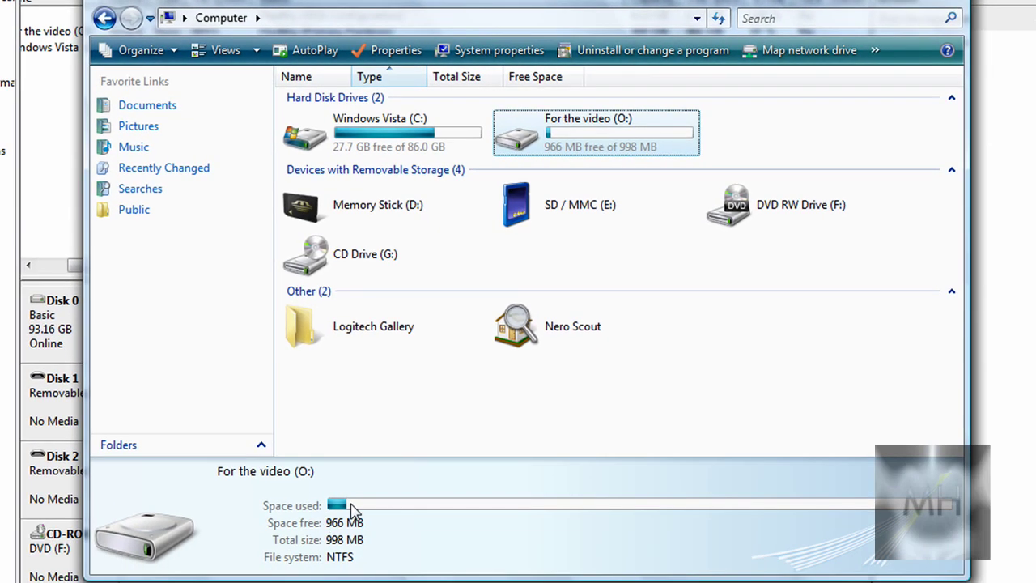
Maximize the Computer window and confirm For the video (O:) shows 966 MB free of 998 MB
mouse_move(346, 505)
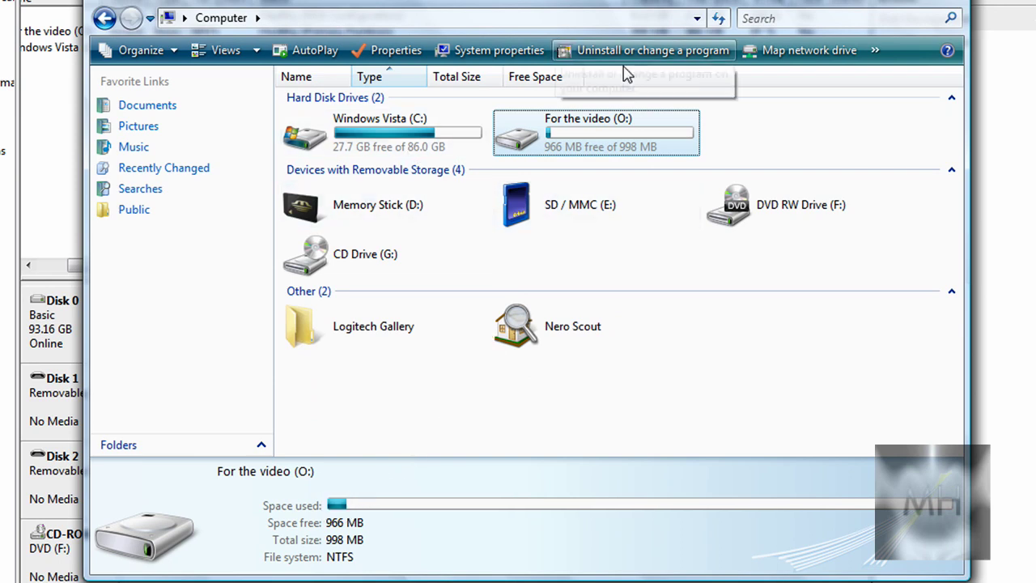
double_click(697, 3)
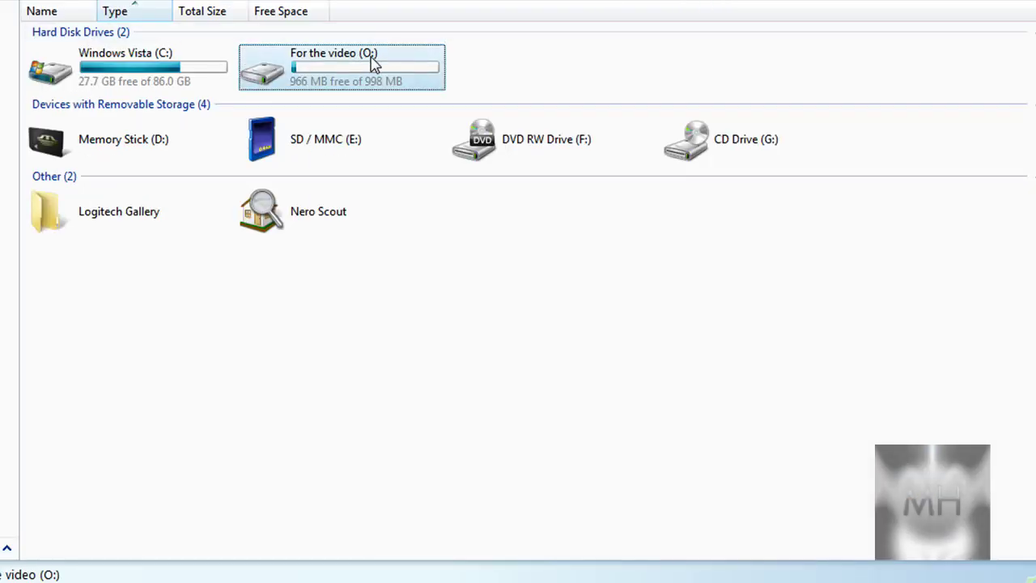
mouse_move(374, 60)
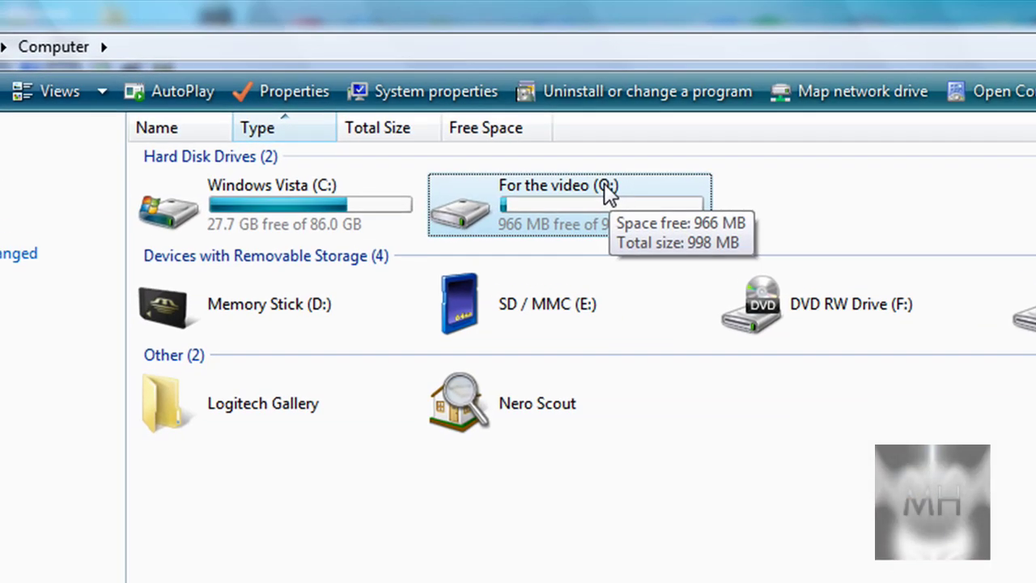
double_click(607, 193)
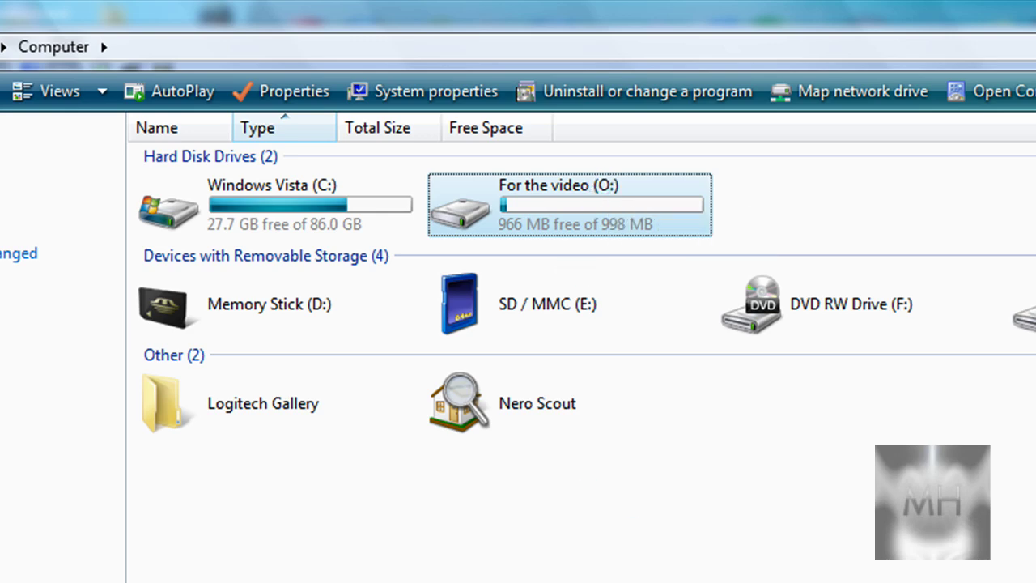
right_click(603, 183)
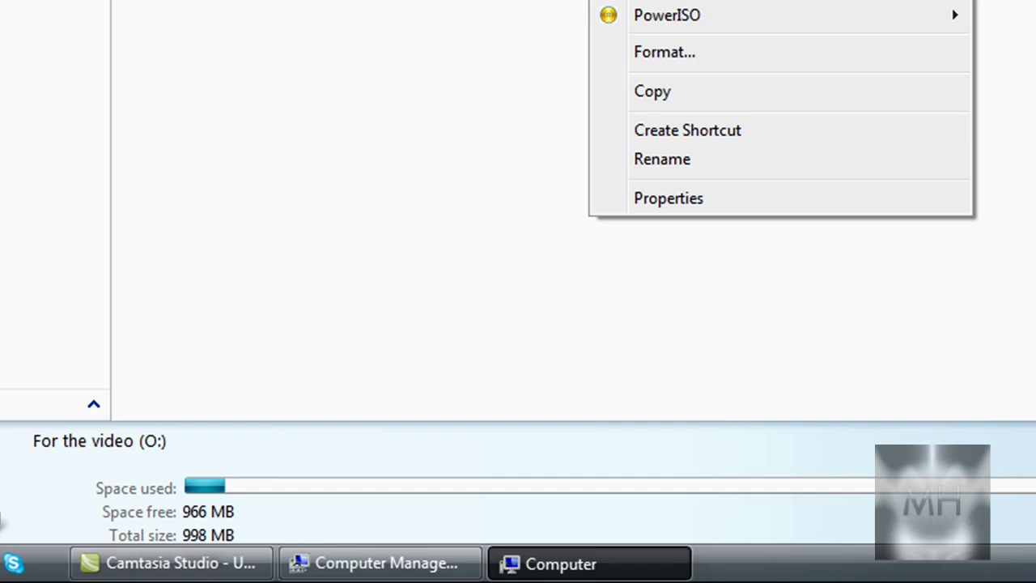
Review the For the video (O:) partition's context-menu actions in Disk Management, then return to Computer
click(368, 563)
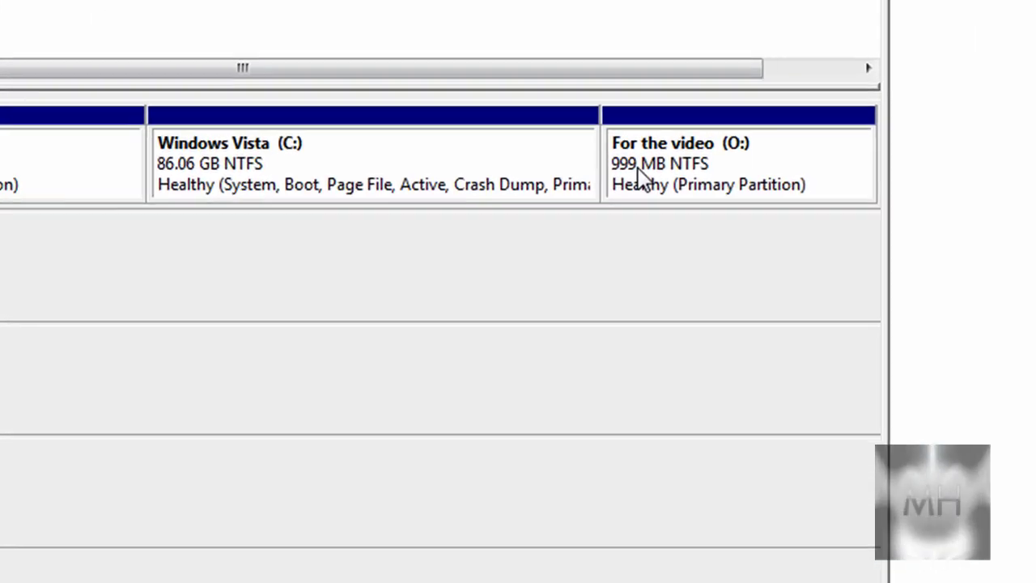
right_click(639, 174)
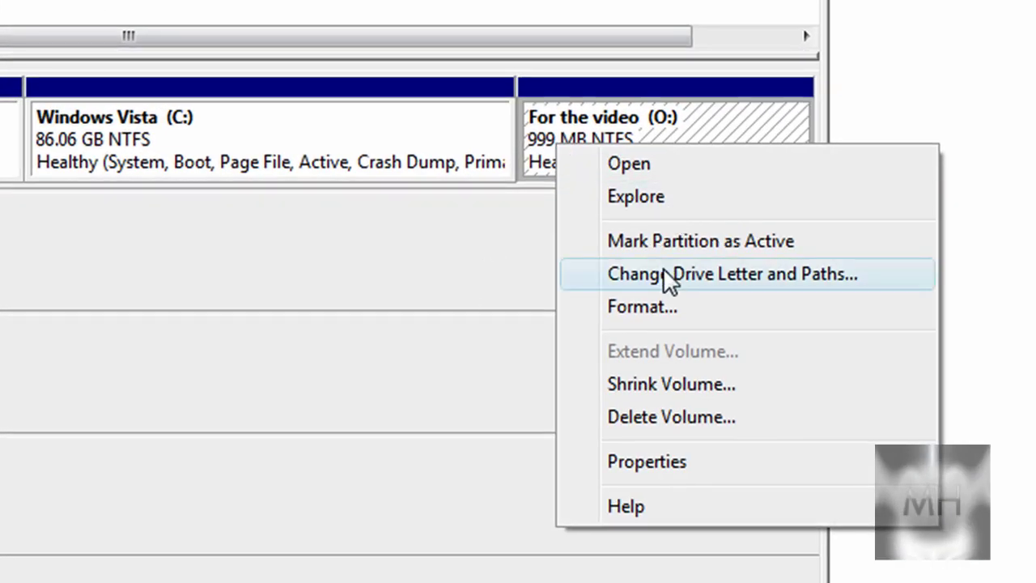
click(663, 275)
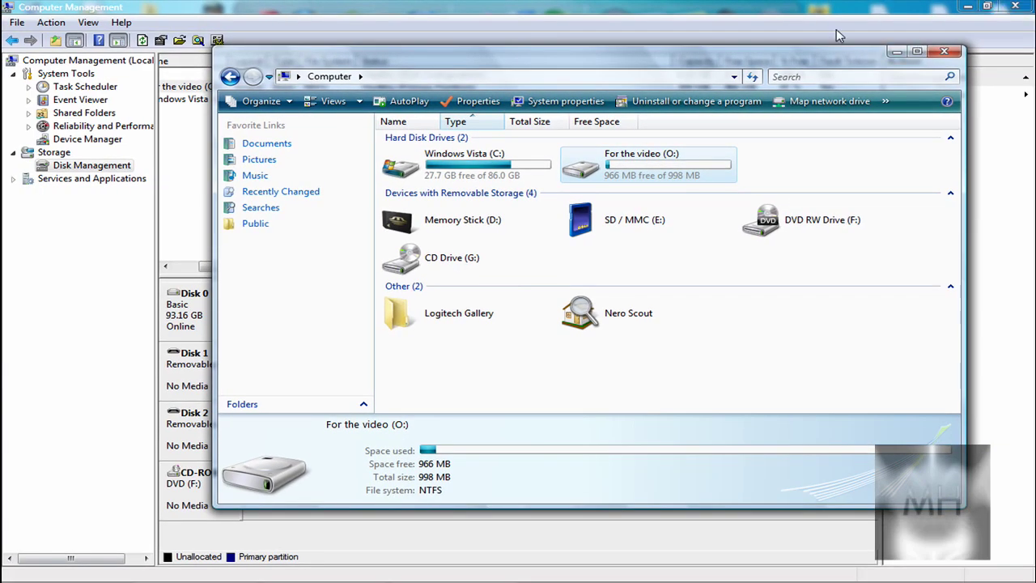
Minimize Computer Management and copy the Filipino Numbers file from the desktop onto O:
click(836, 36)
double_click(607, 10)
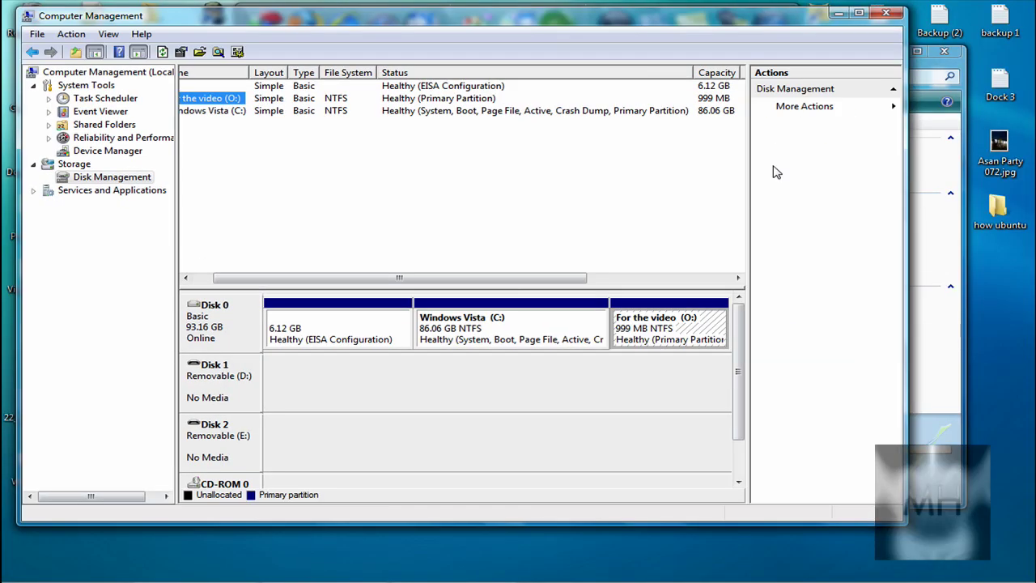
click(831, 13)
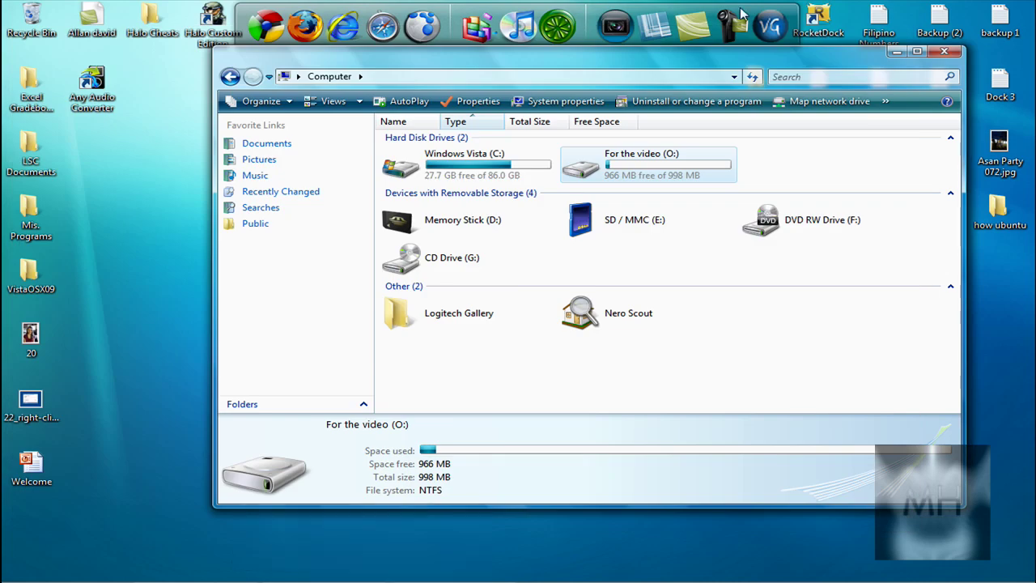
drag(738, 76, 653, 102)
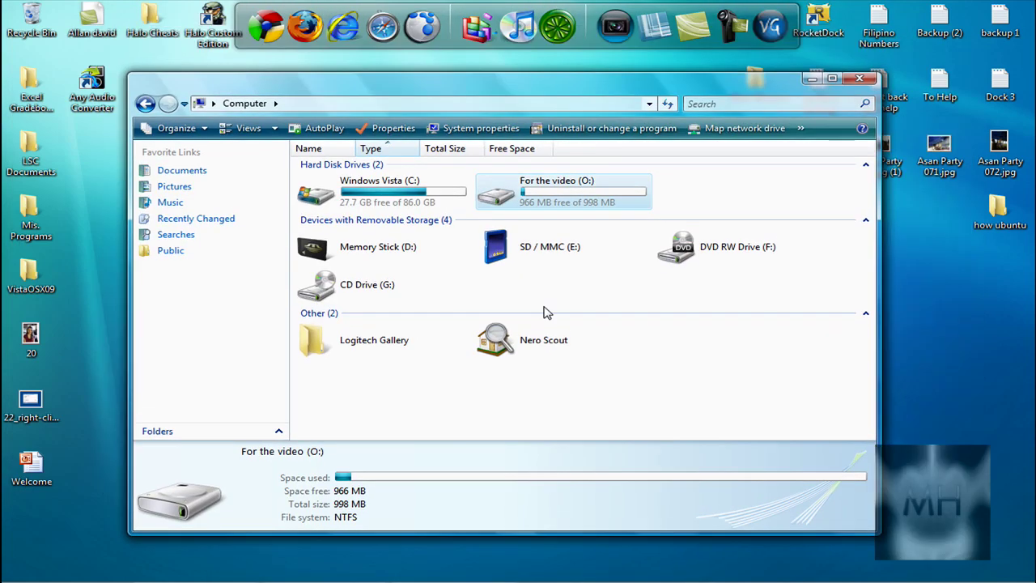
double_click(564, 200)
drag(885, 23, 495, 252)
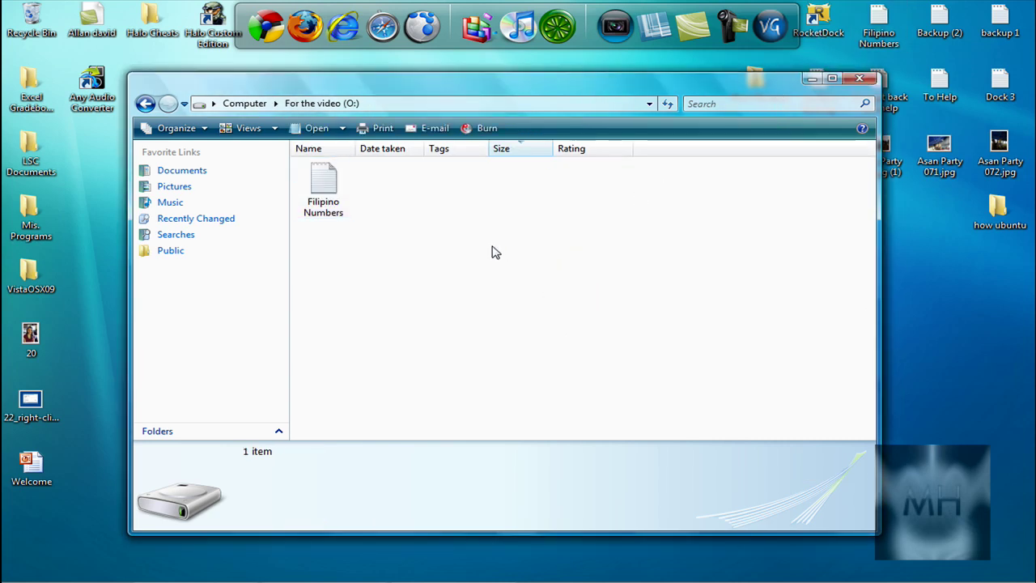
Delete Filipino Numbers from For the video (O:) and close the drive window
click(146, 103)
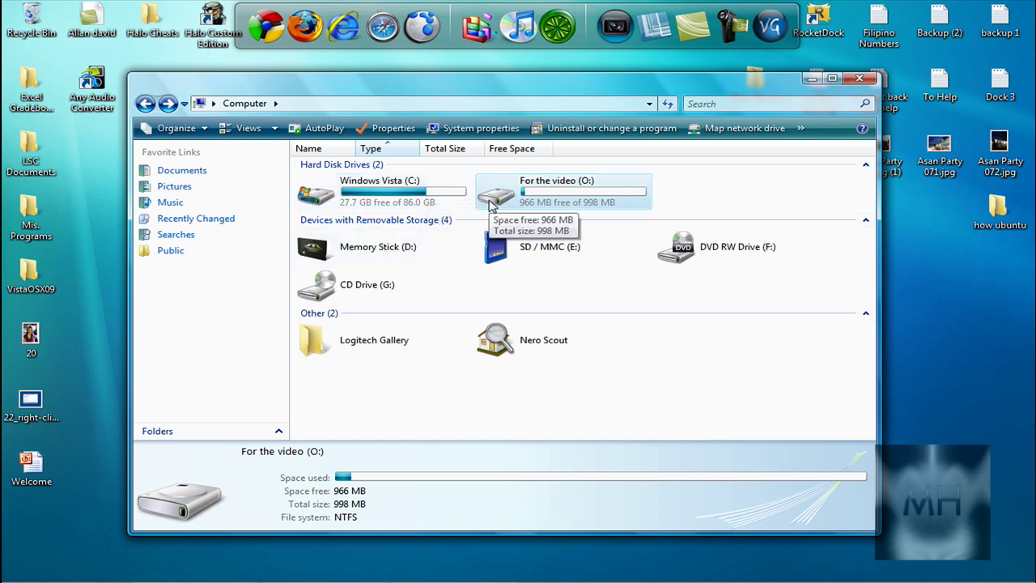
double_click(490, 205)
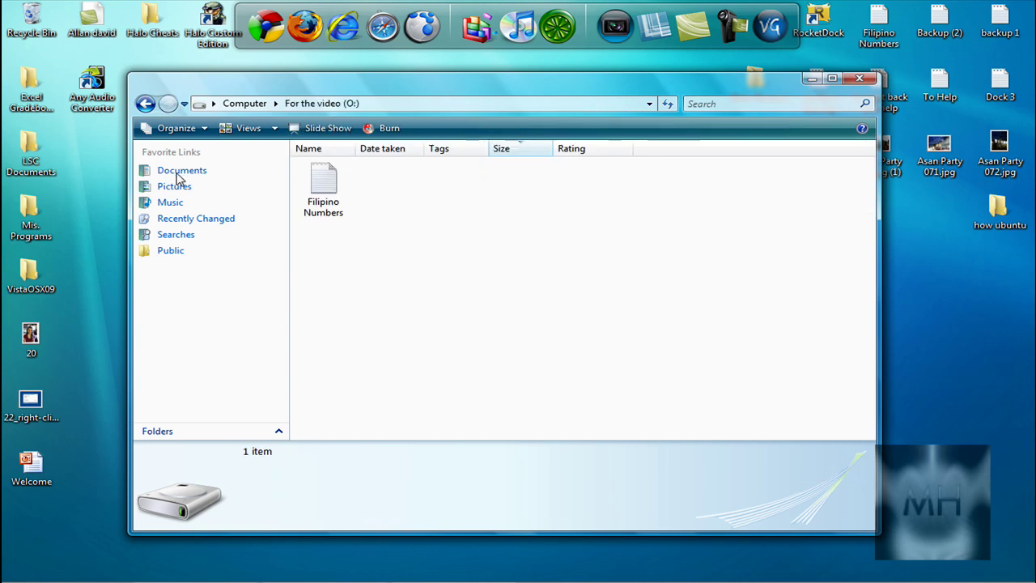
click(324, 194)
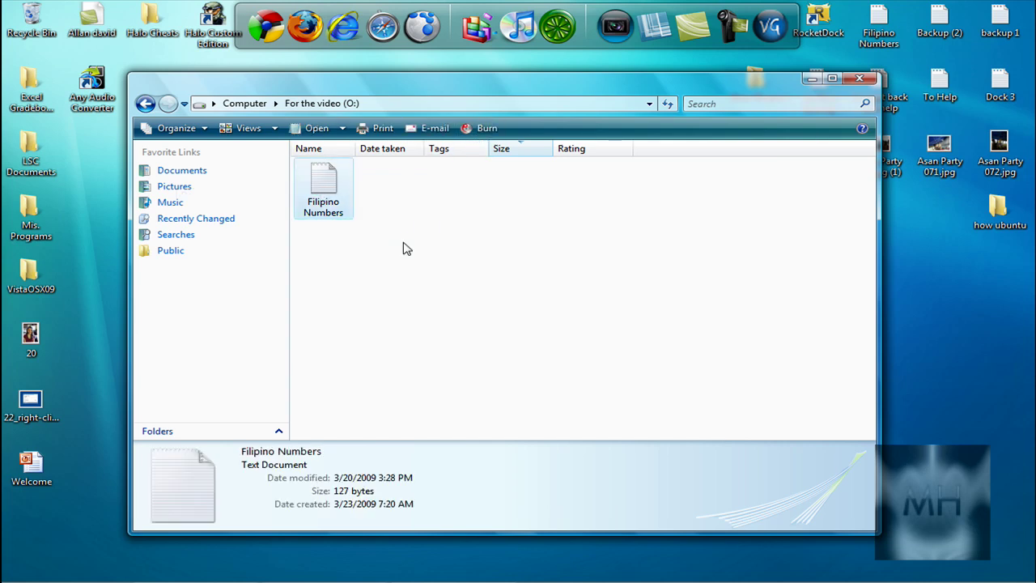
key(Delete)
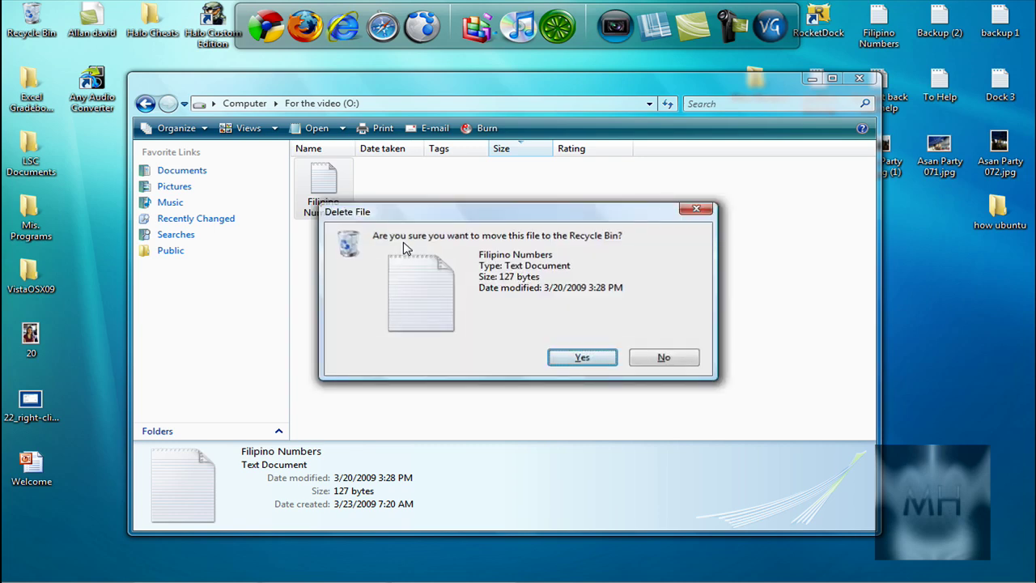
key(Return)
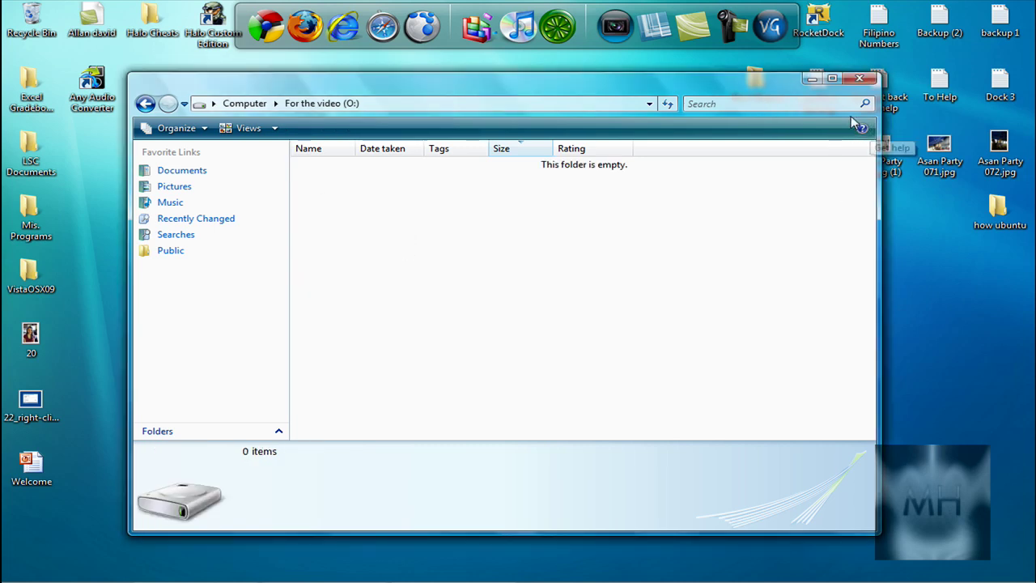
click(859, 78)
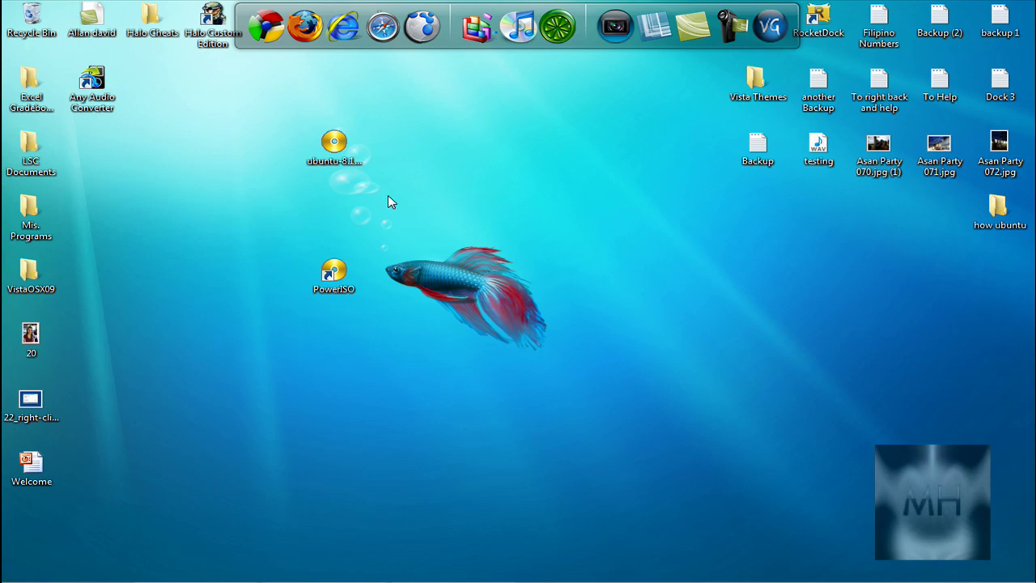